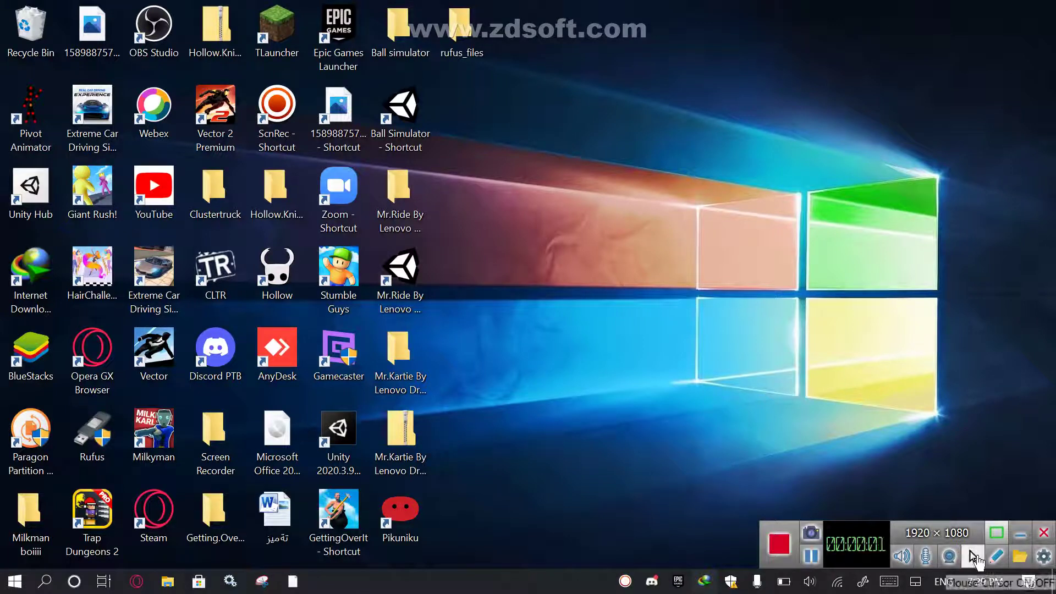
Drag EaseUSPartitionMaster15.8.rar from Downloads onto the Desktop and close the Downloads window.
click(925, 558)
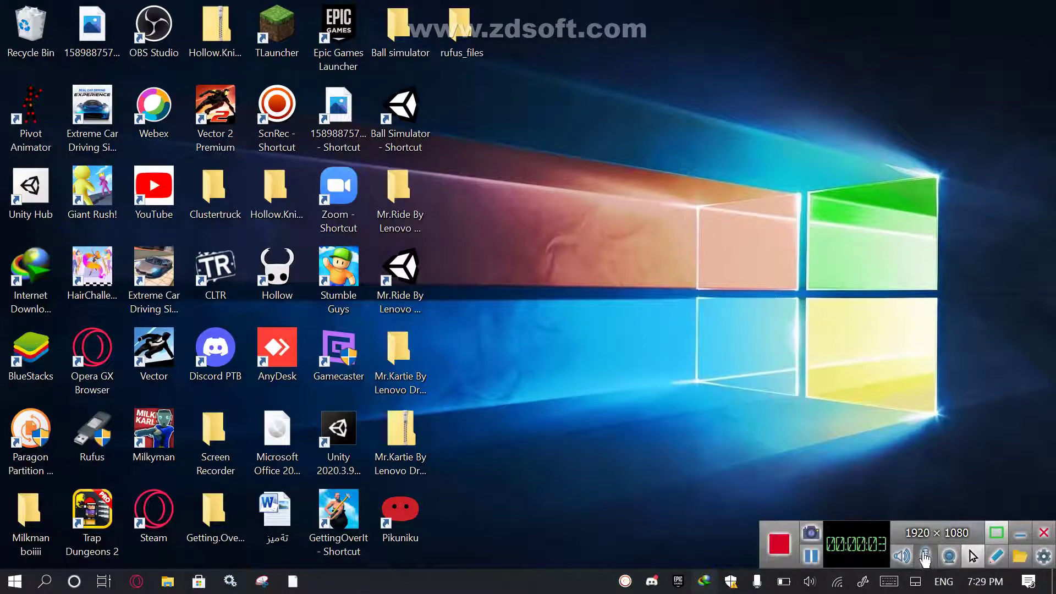
click(926, 557)
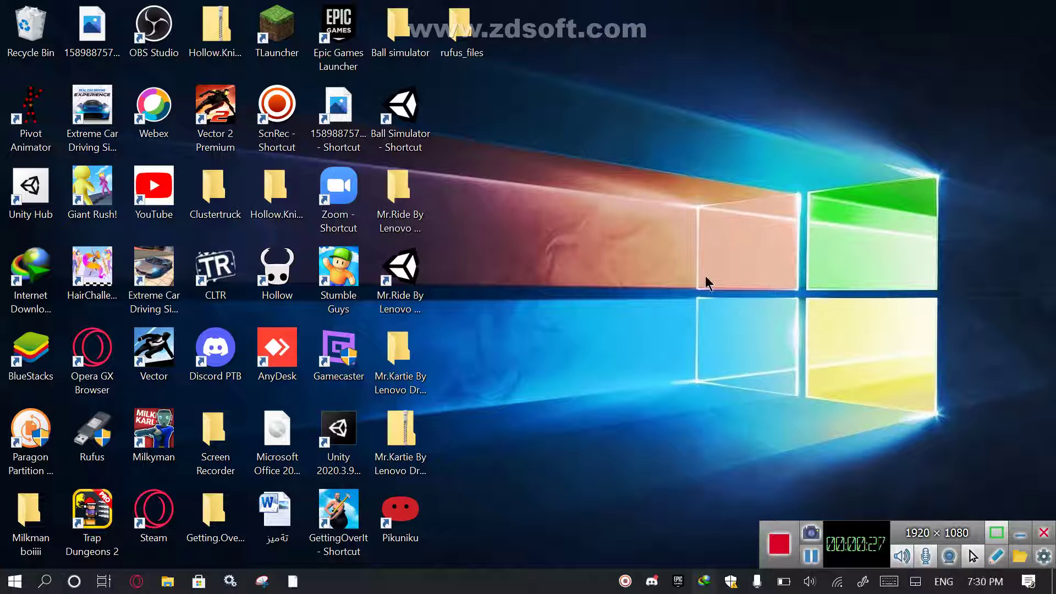
key(super+e)
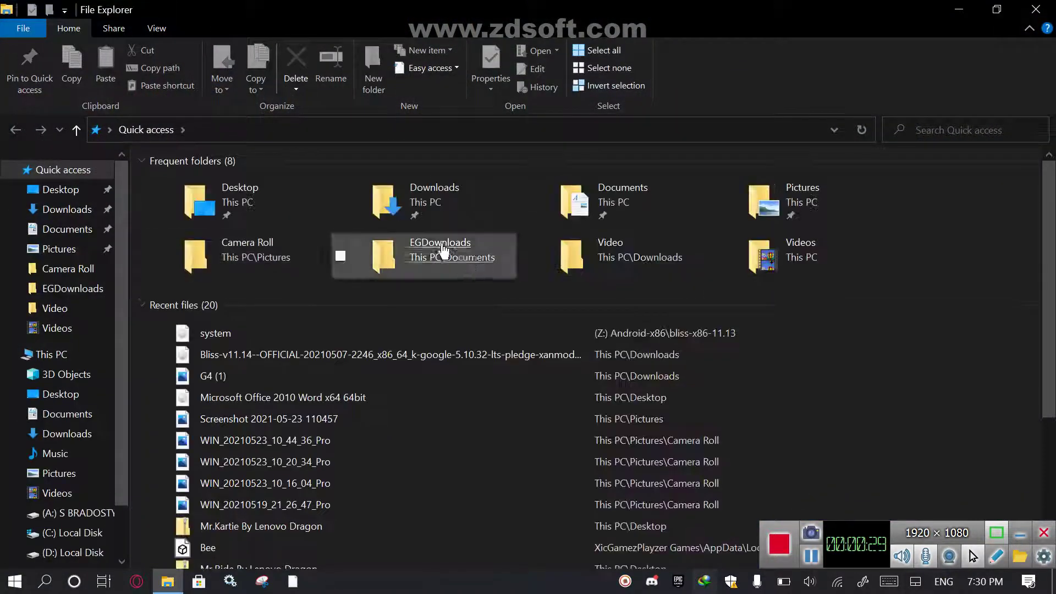
double_click(433, 199)
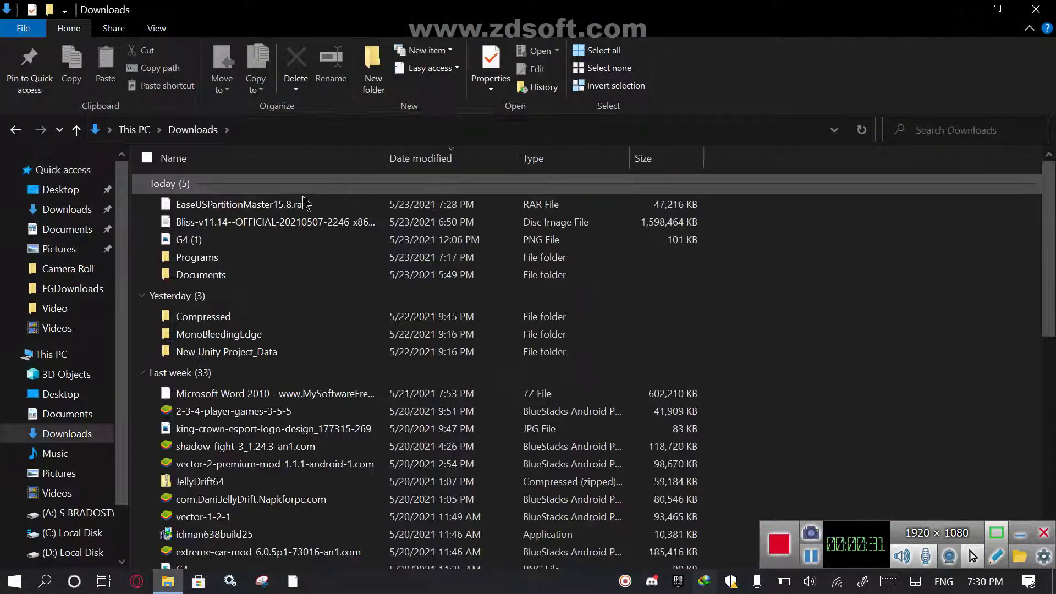
drag(223, 208, 70, 394)
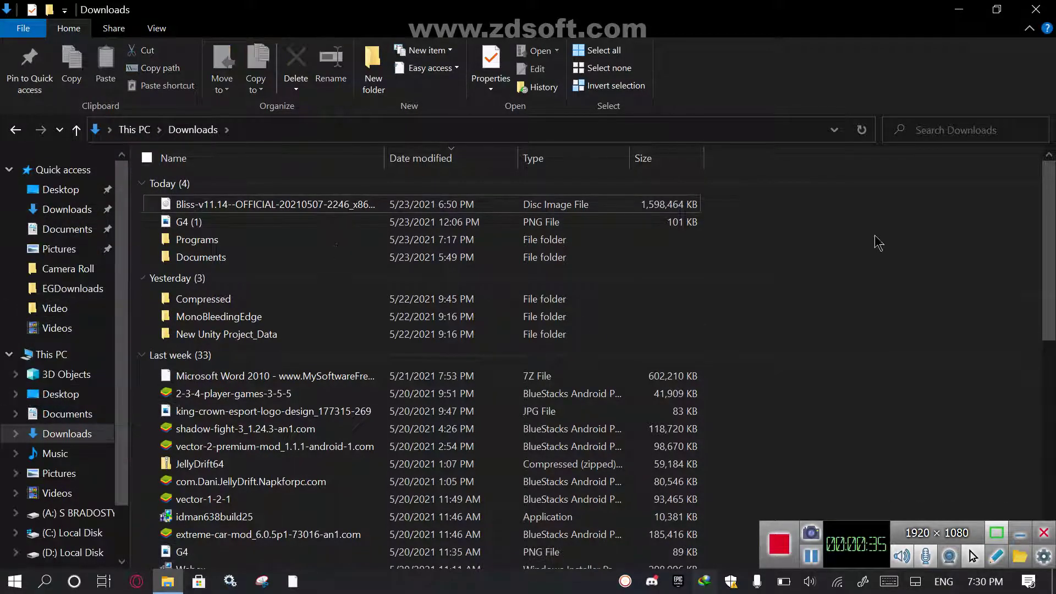
click(1036, 10)
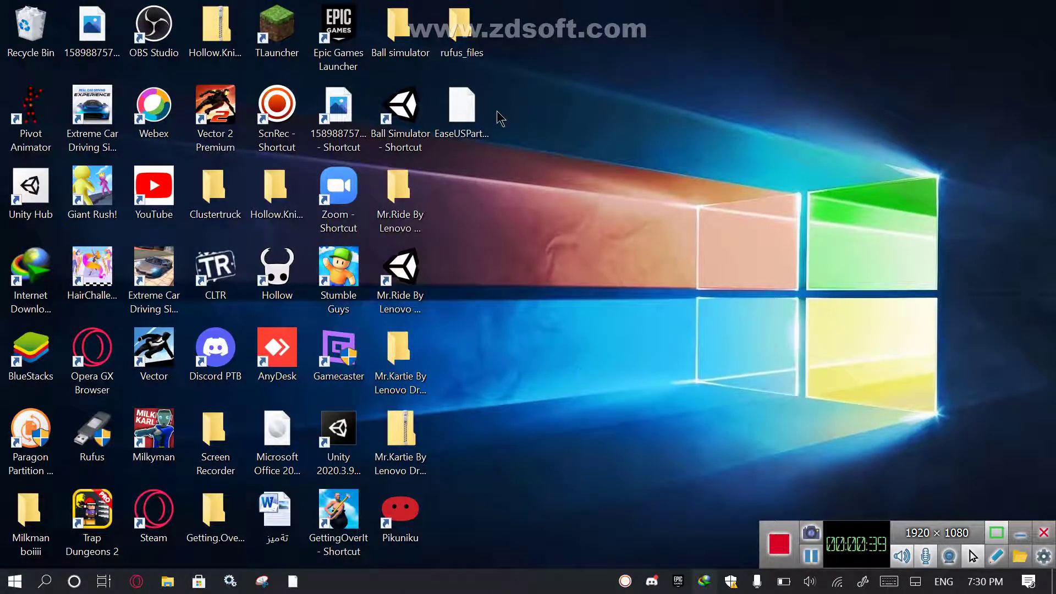
Try opening the archive from the desktop, then dismiss the open-with prompt.
click(465, 110)
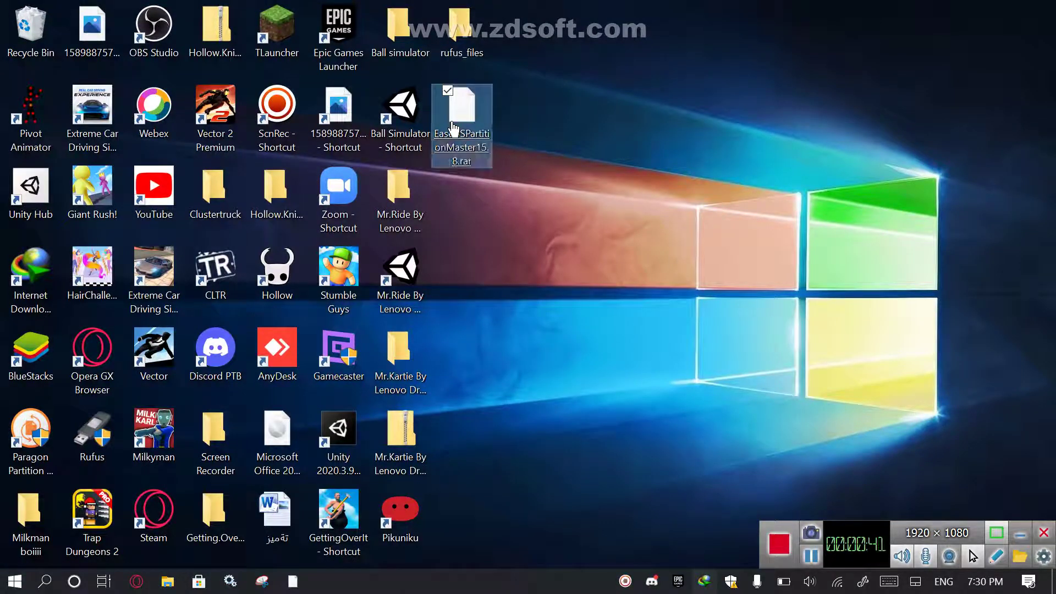
key(Return)
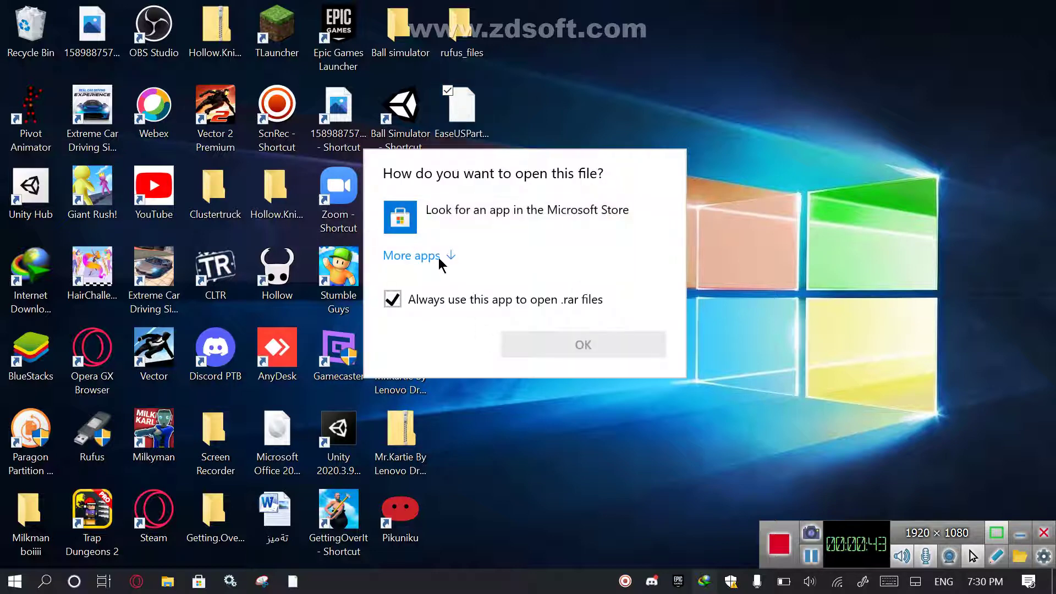
click(445, 256)
key(Escape)
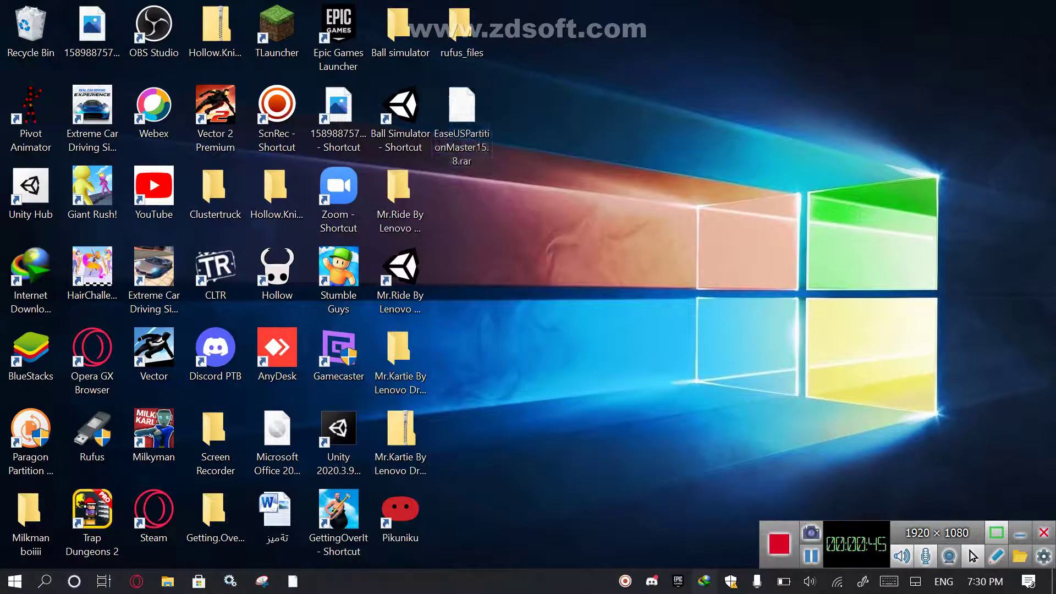
In Opera GX, replace the Settings tab with winrar.com and dismiss the GX Cleaner promo.
click(136, 581)
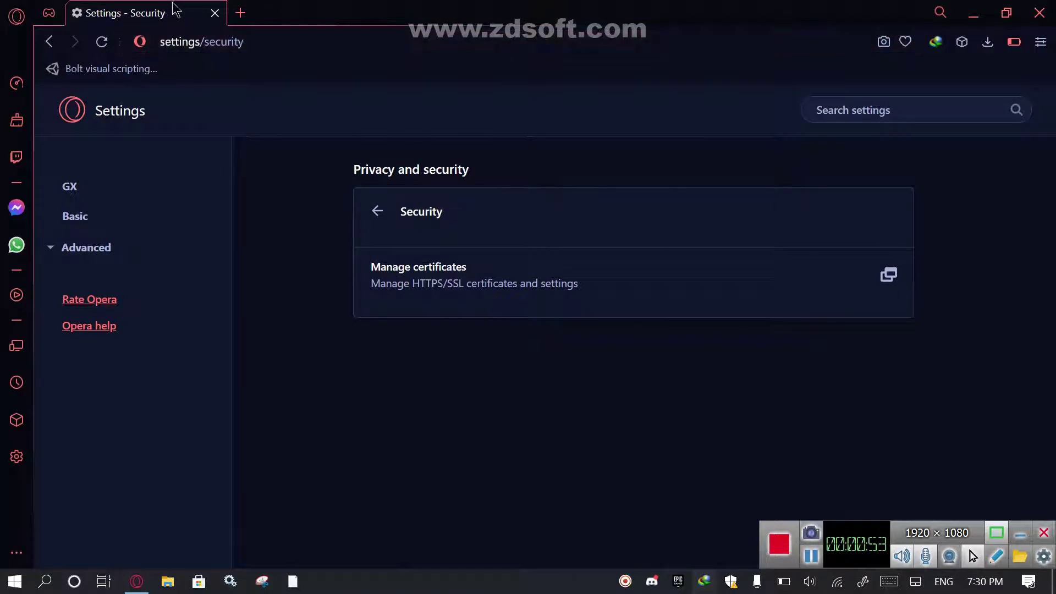
click(215, 12)
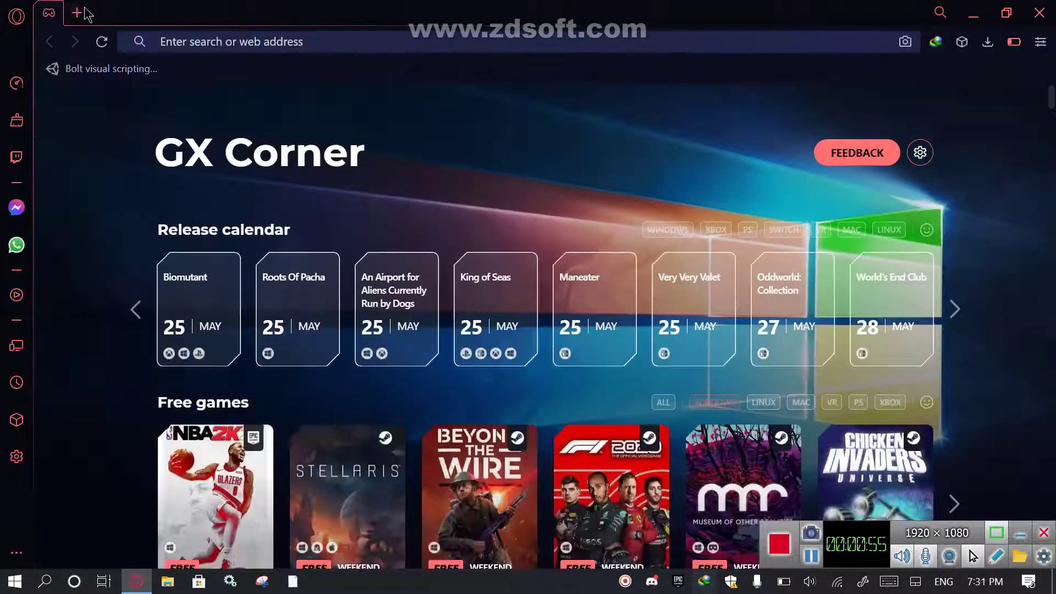
click(77, 15)
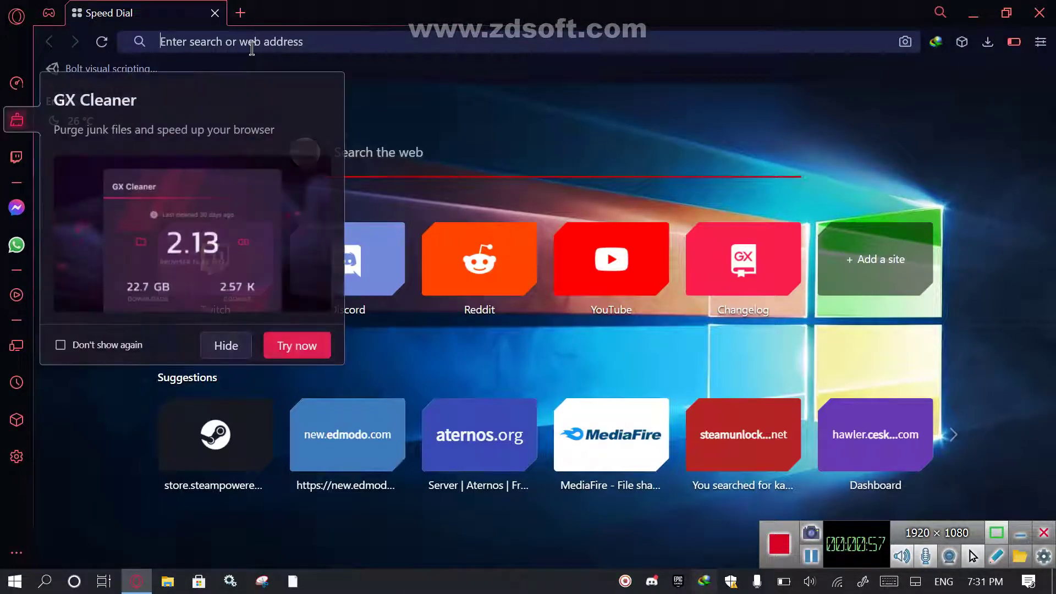
text(winr)
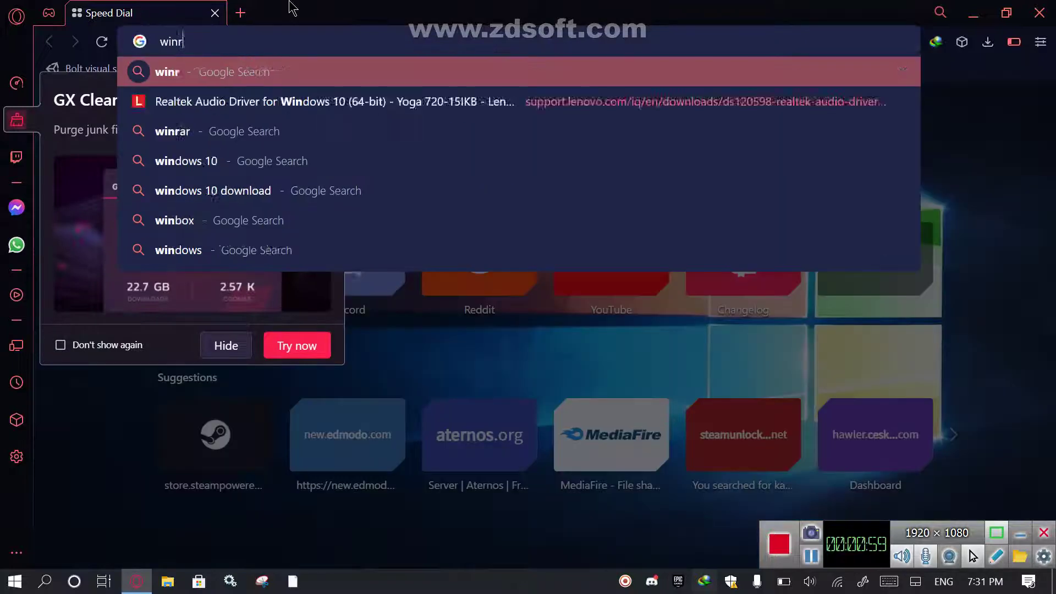
text(ar.com)
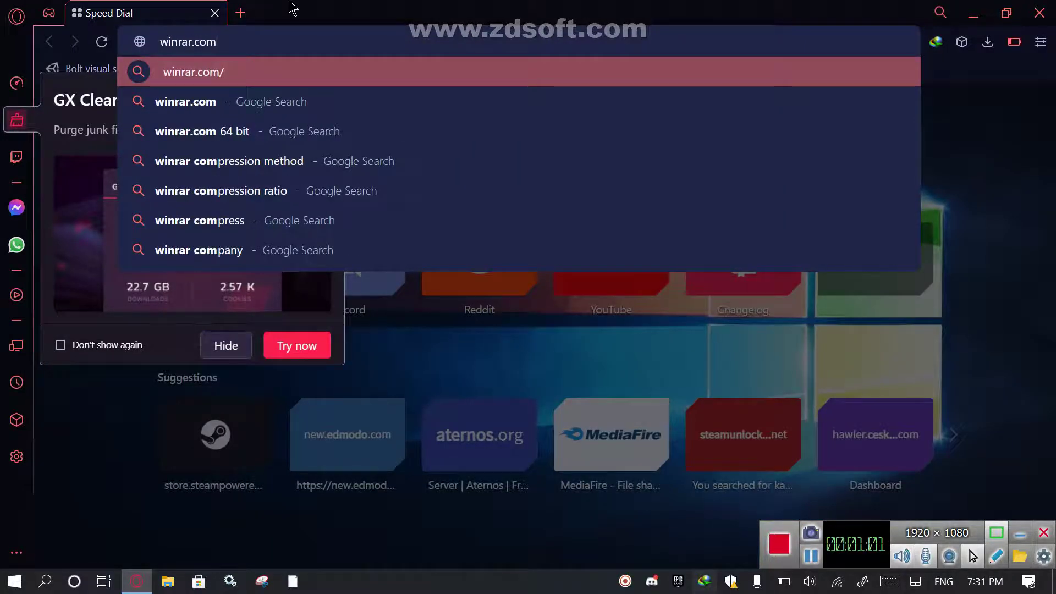
key(Return)
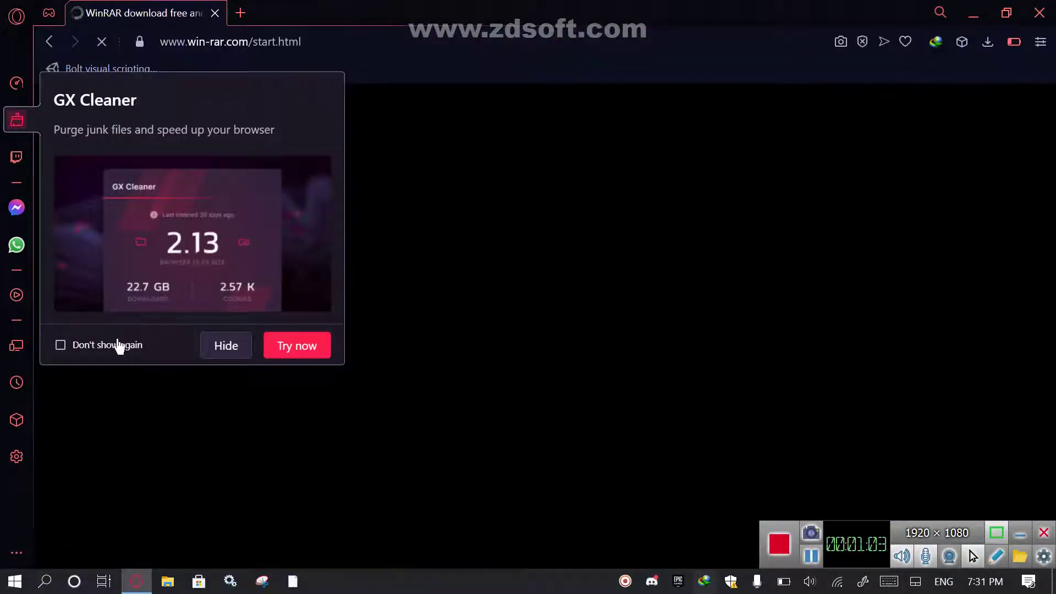
click(118, 346)
click(291, 346)
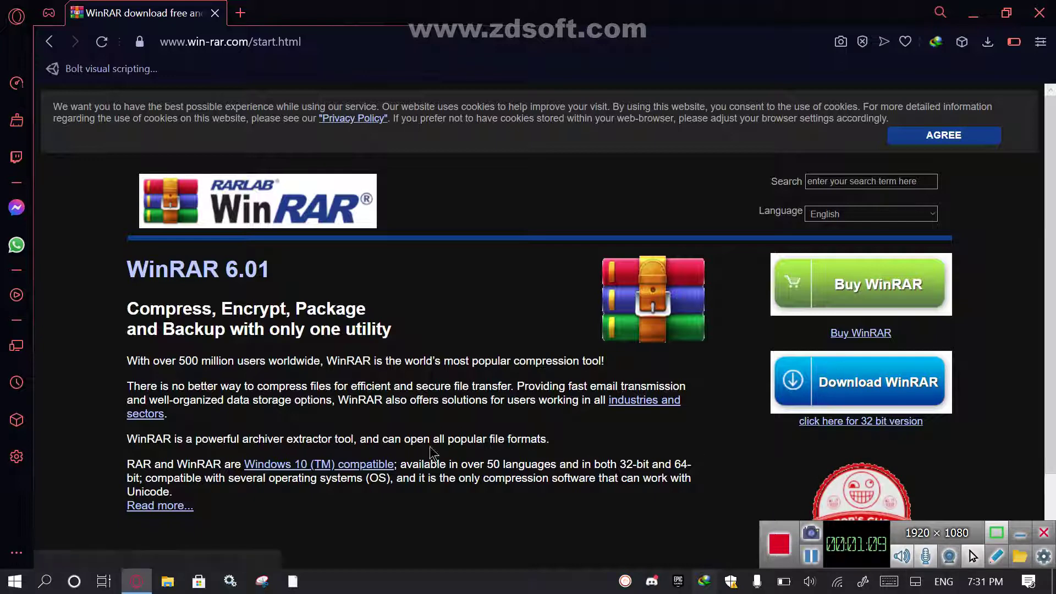
Open System > About via Win+X and highlight '64-bit operating system' under System type.
key(super+x)
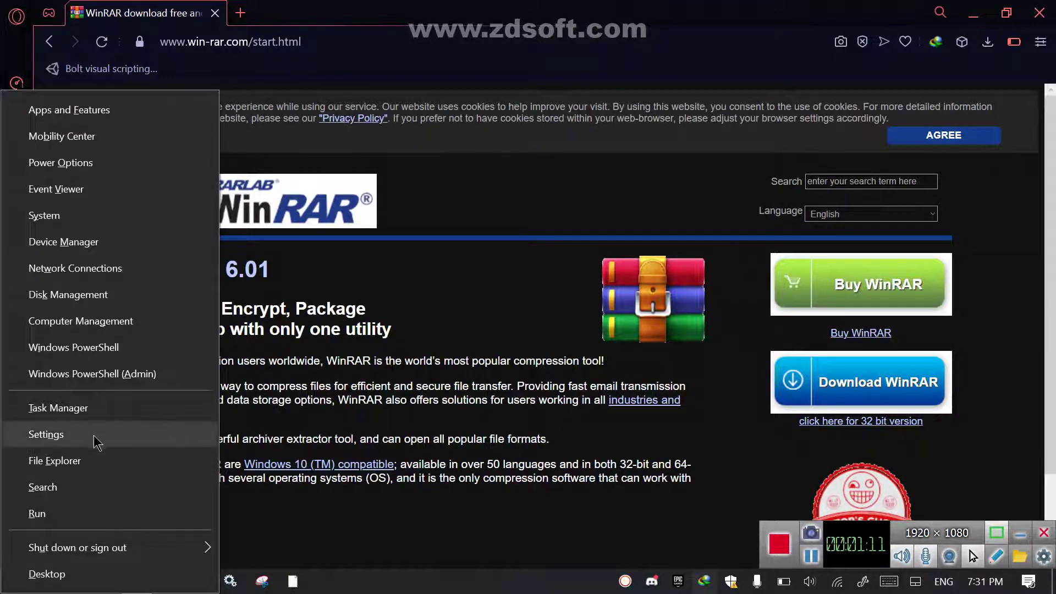
click(64, 215)
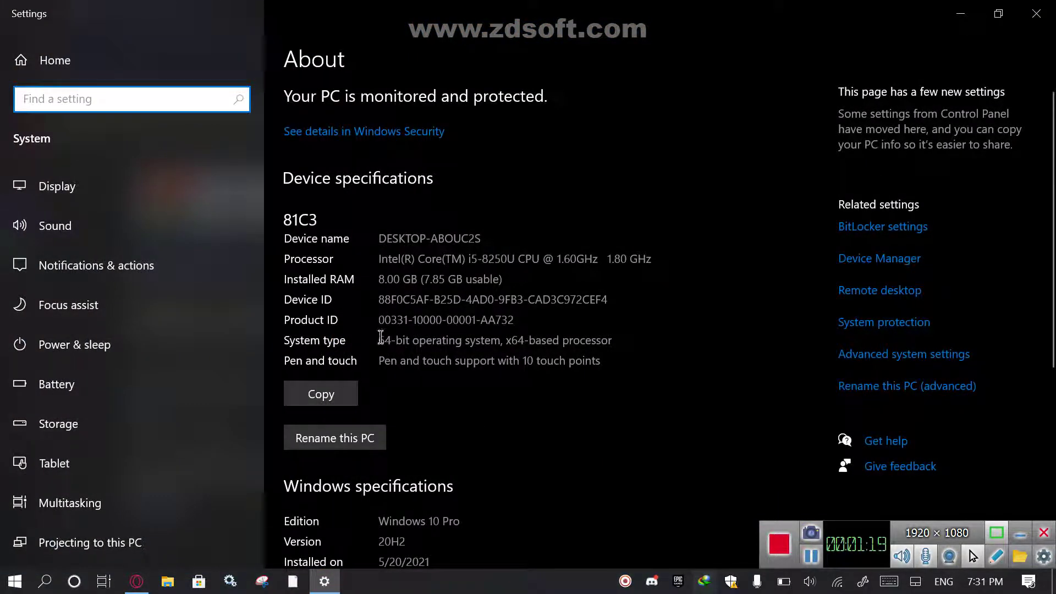
drag(381, 338, 500, 351)
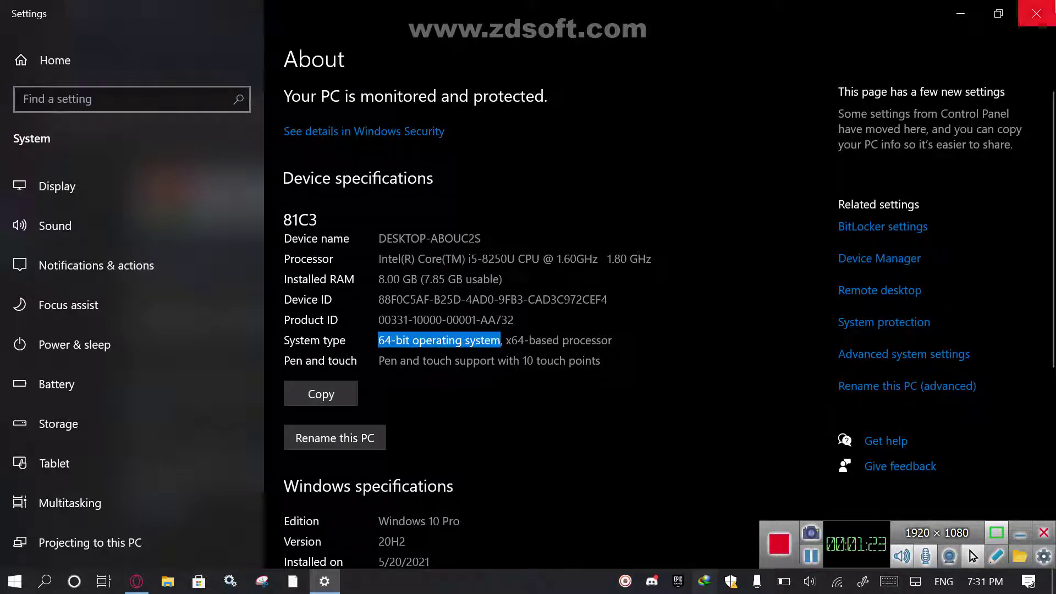
Download the 3.17 MB winrar-x64-601.exe and open it from the Download complete dialog.
click(1036, 13)
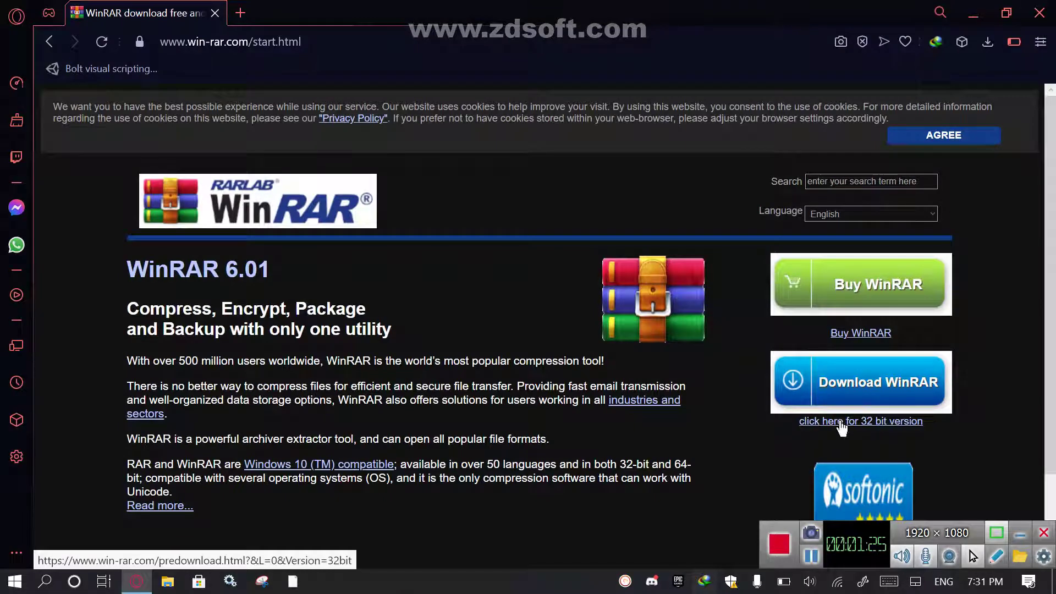
click(828, 380)
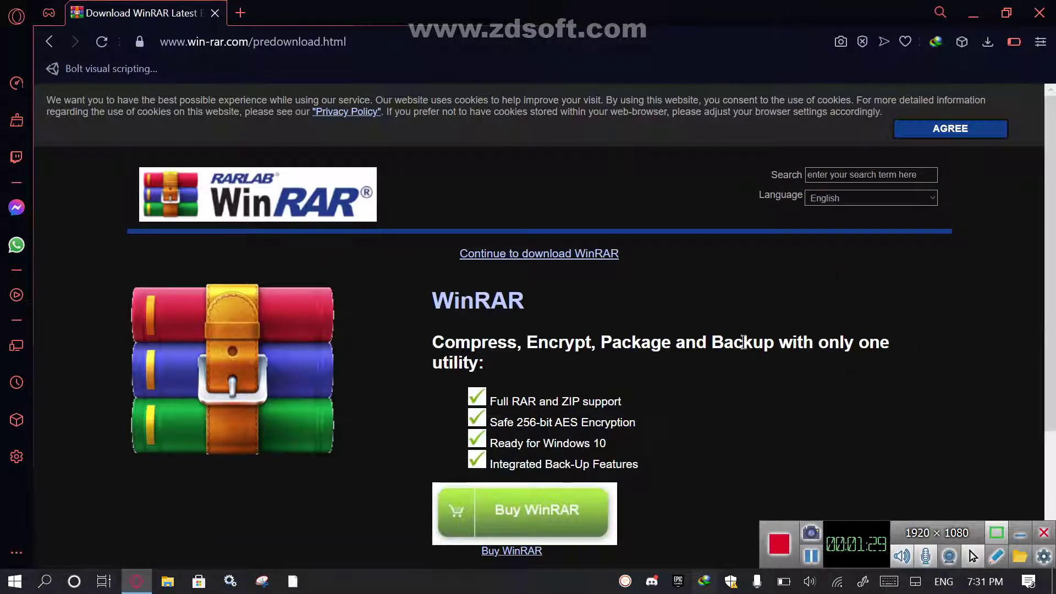
scroll(743, 342, down, 3)
click(539, 489)
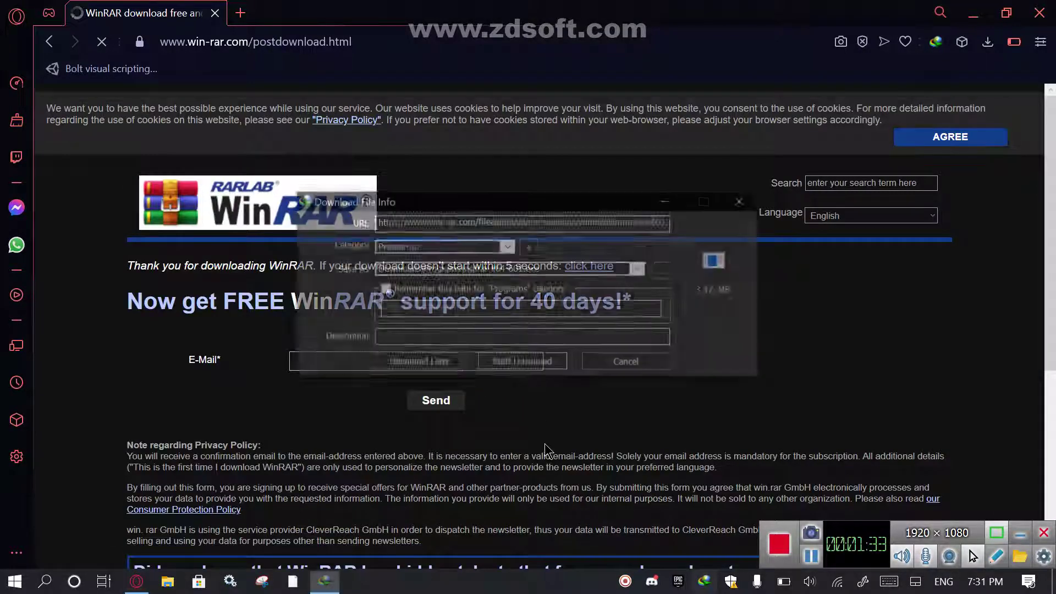
click(531, 364)
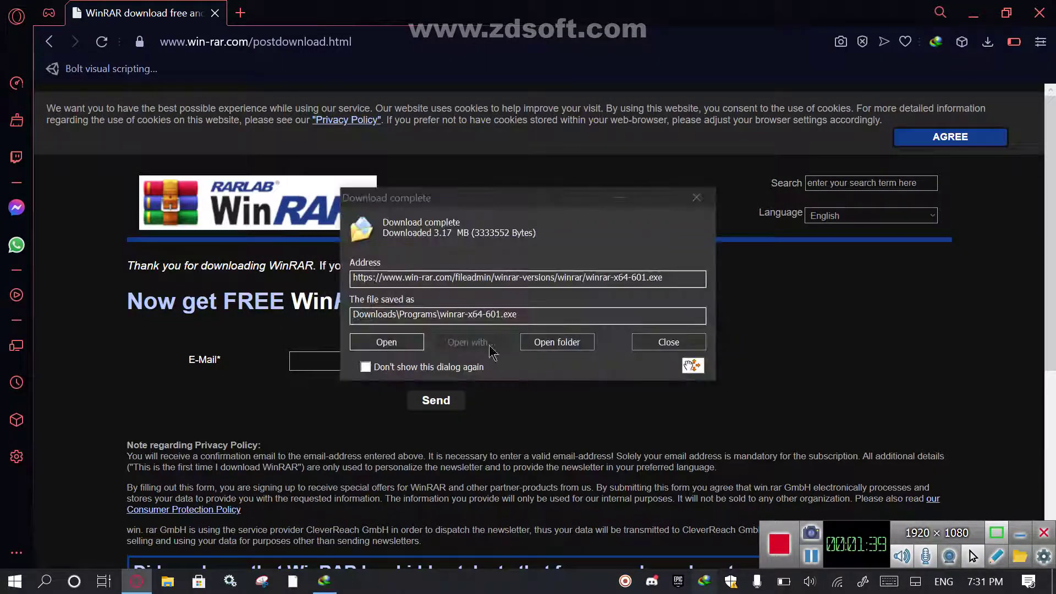
click(386, 343)
click(1039, 12)
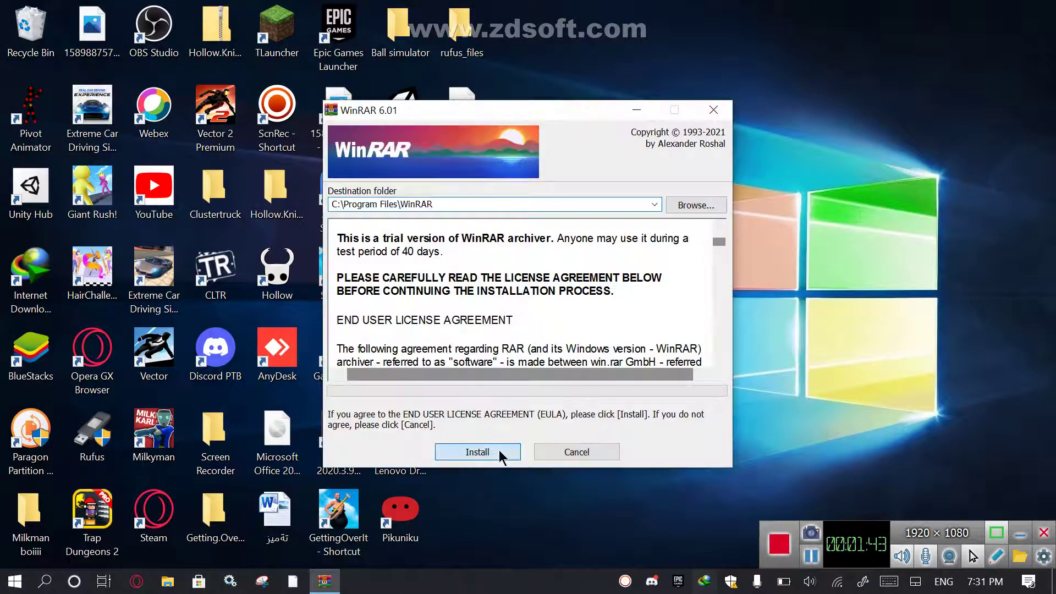
Install WinRAR 6.01 to C:\Program Files\WinRAR with default associations and click Done.
click(499, 450)
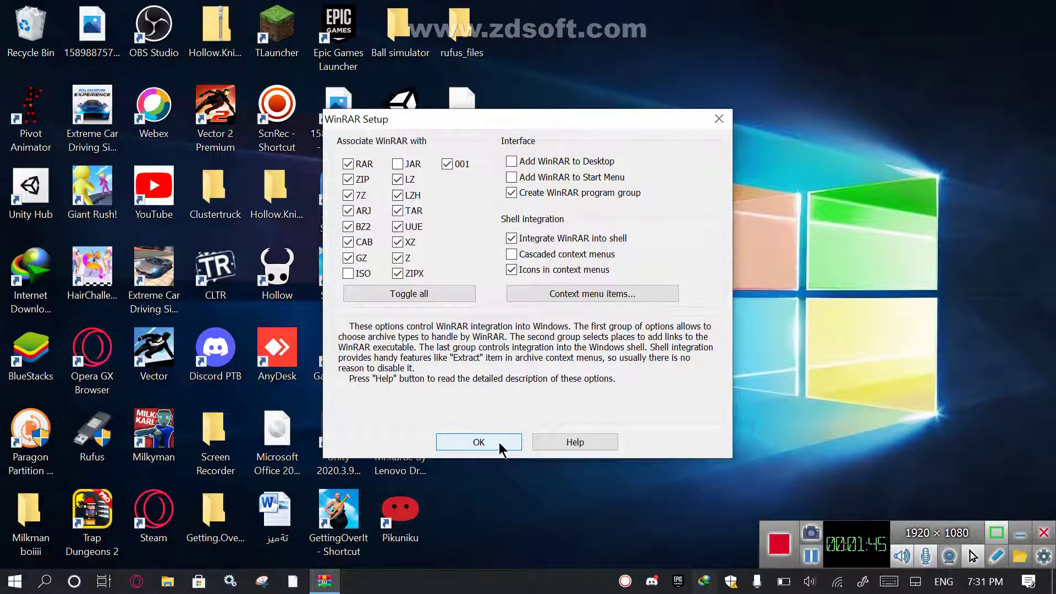
click(500, 442)
click(553, 446)
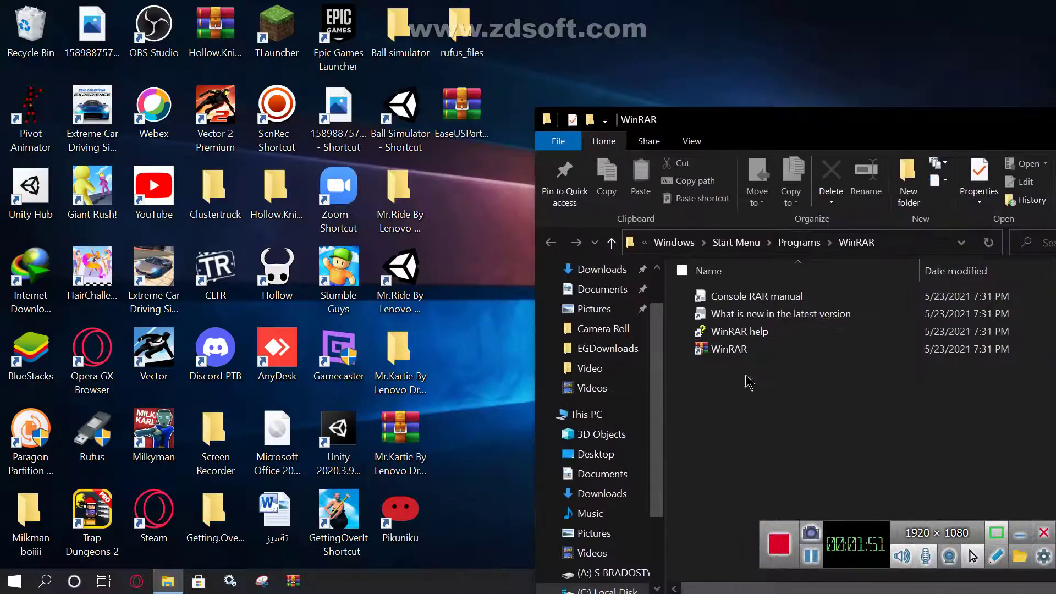
Launch WinRAR from its Start Menu shortcut, then close the WinRAR window.
right_click(756, 359)
click(762, 394)
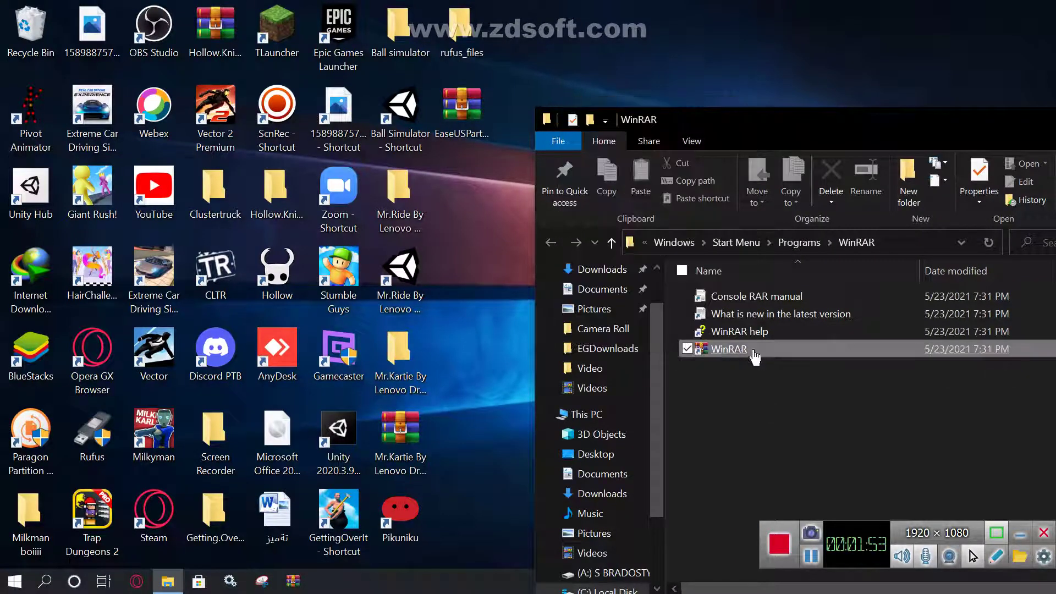
double_click(725, 351)
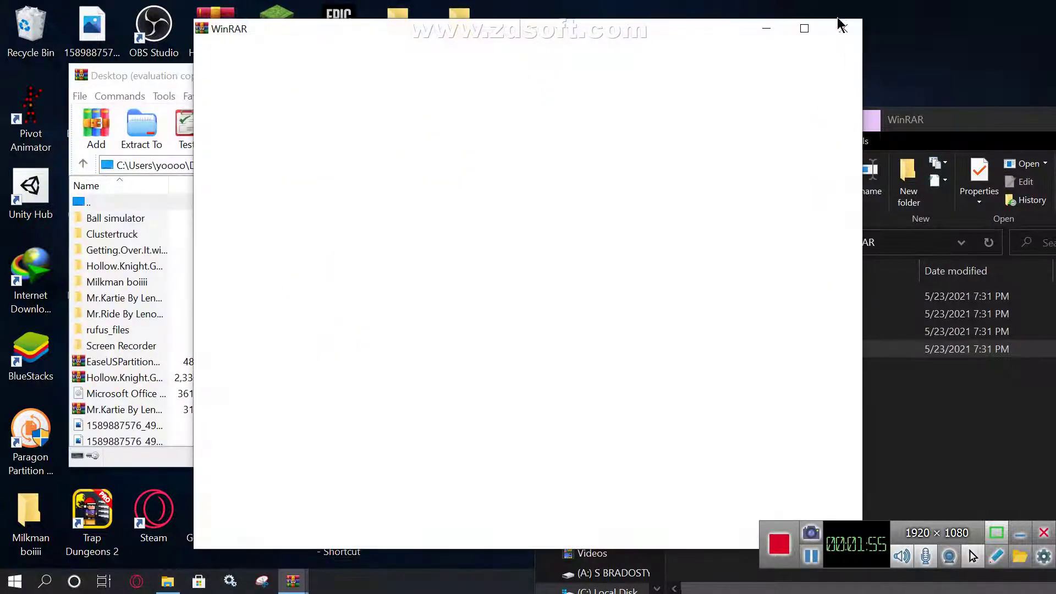
click(830, 77)
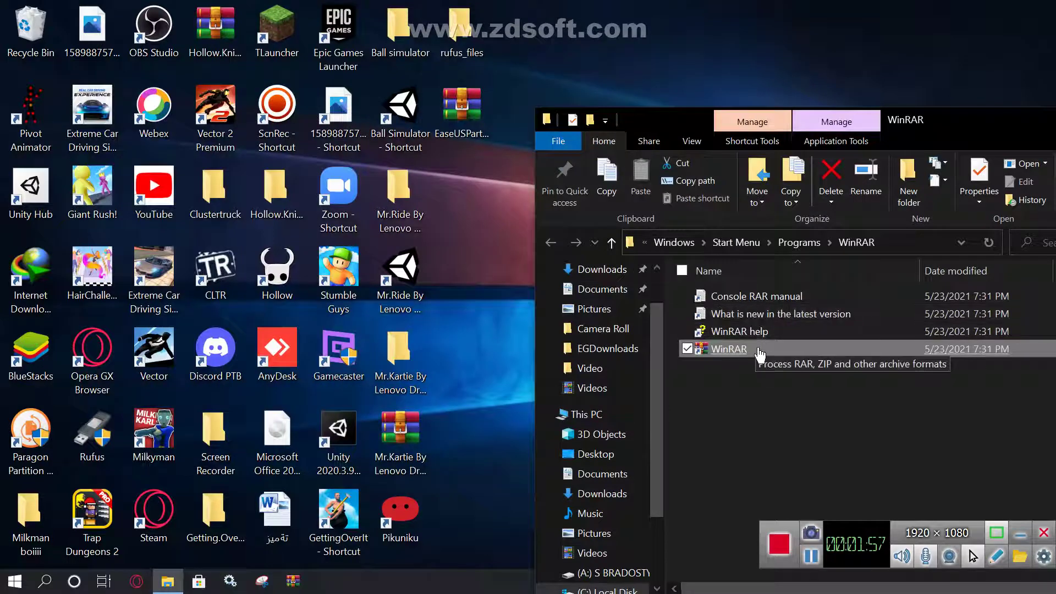
Send the WinRAR shortcut to the desktop via Send to > Desktop (create shortcut), then clear the folder window.
right_click(760, 353)
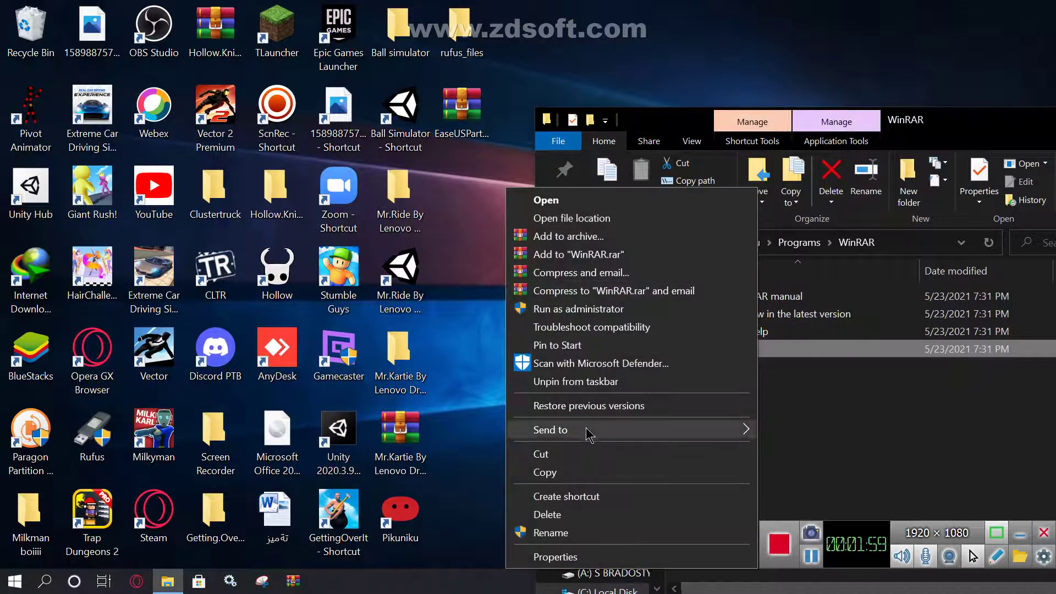
mouse_move(588, 430)
click(465, 468)
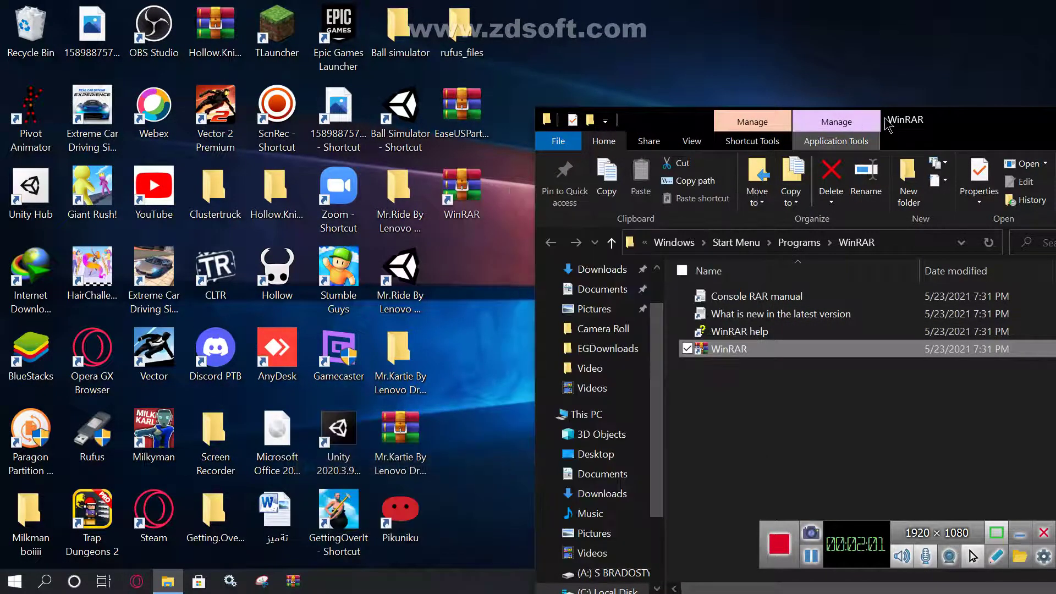
drag(902, 131, 482, 167)
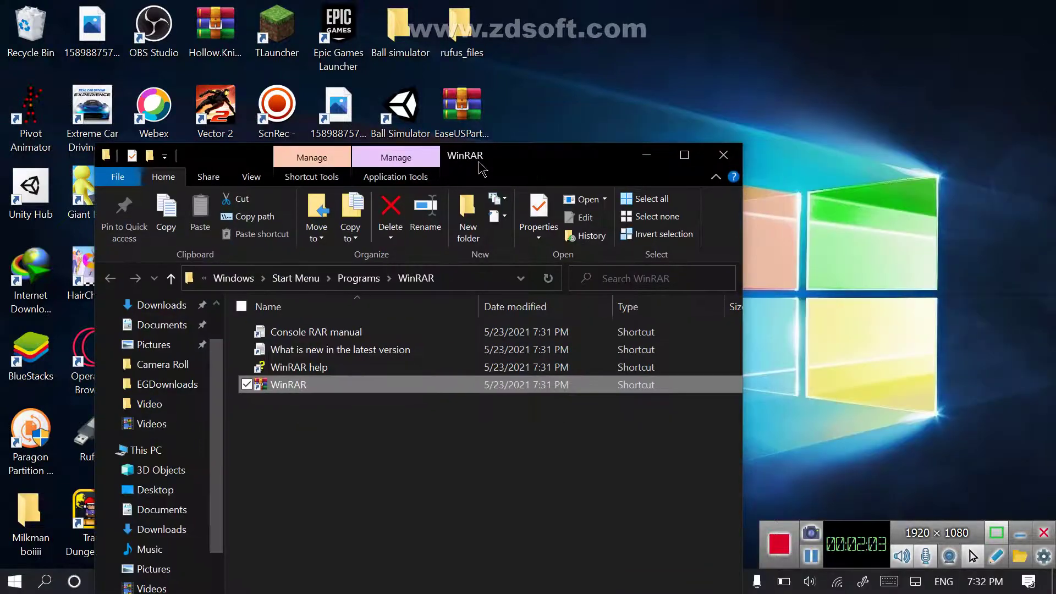
key(super+d)
Open EaseUSPartitionMaster15.8.rar, drag its folder onto the desktop, and close WinRAR.
click(462, 110)
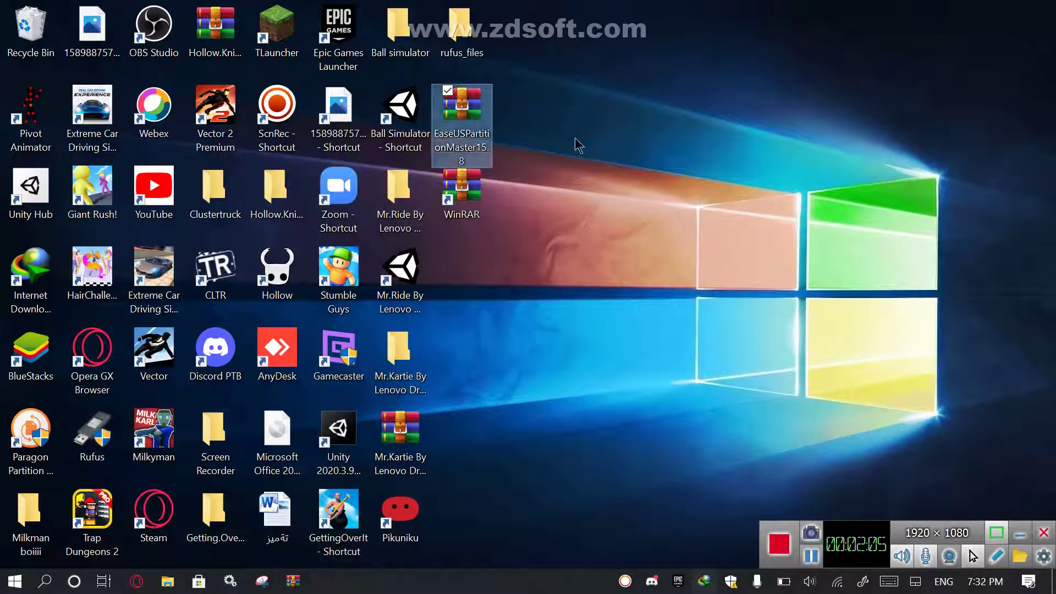
key(Return)
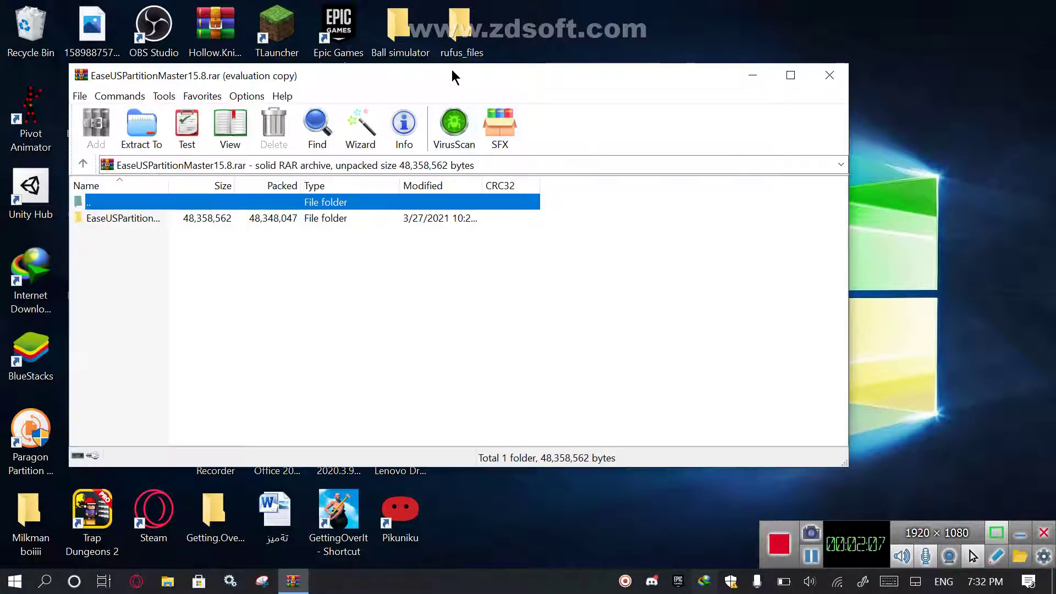
drag(451, 76, 958, 227)
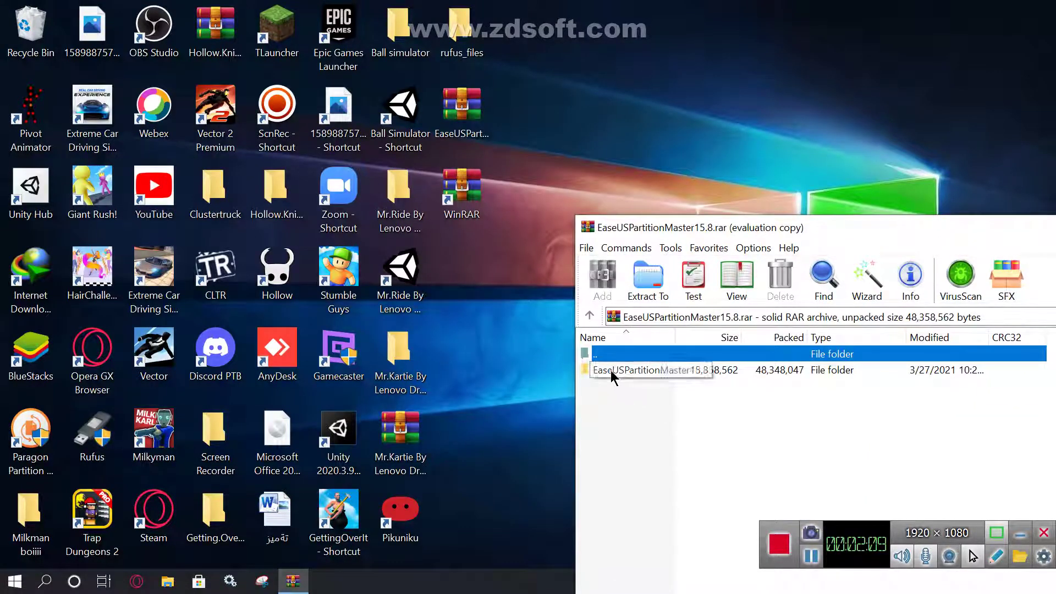
drag(611, 371, 470, 238)
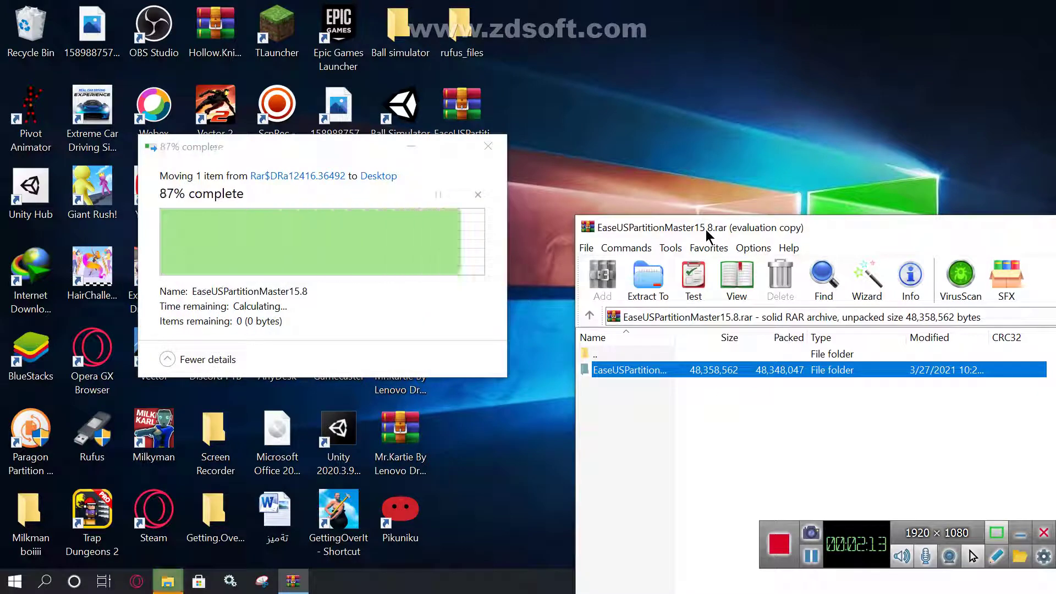
key(alt+F4)
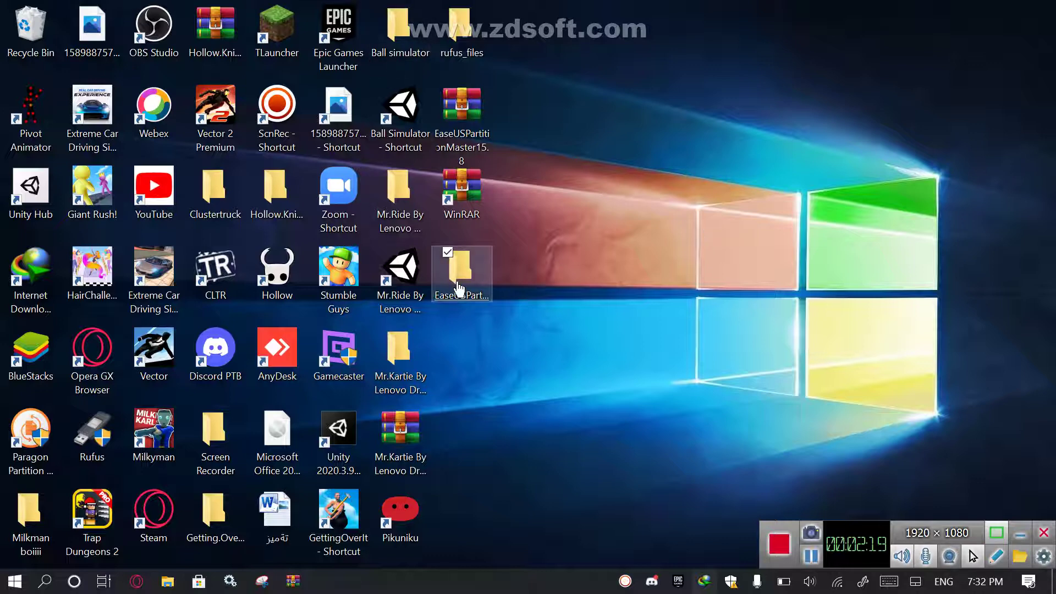
Run 1. Setup from the EaseUSPartitionMaster15.8 folder, then open Windows Settings via Win+X.
click(715, 290)
key(Return)
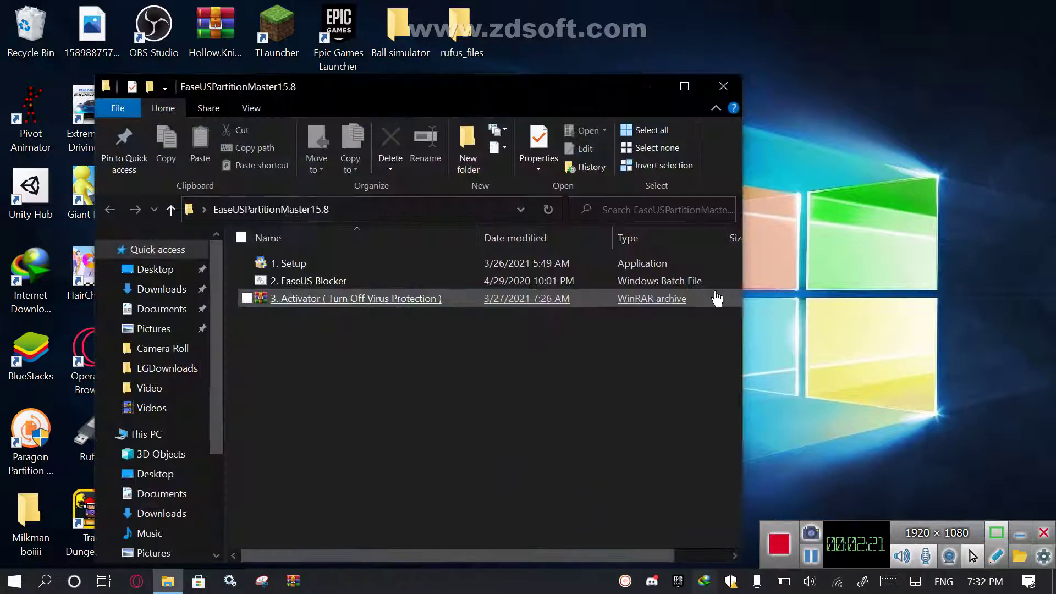
click(368, 267)
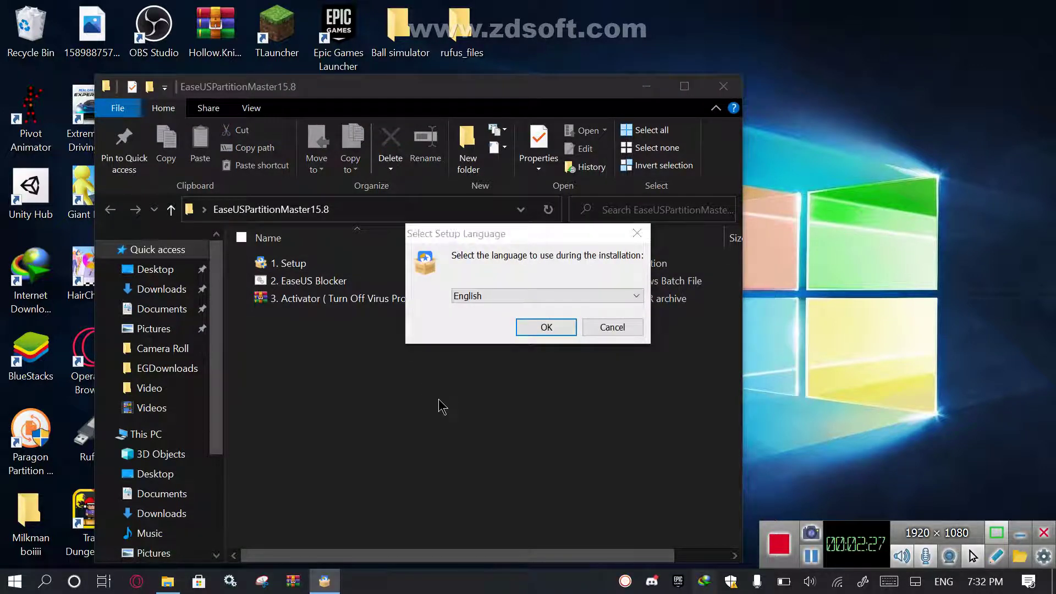
key(super+x)
click(72, 444)
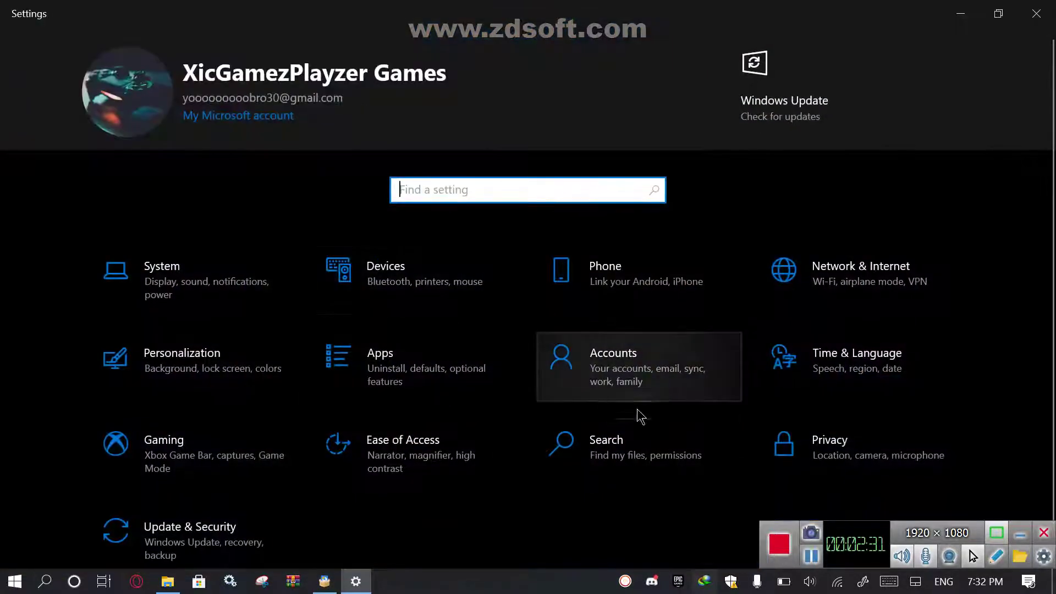
click(442, 390)
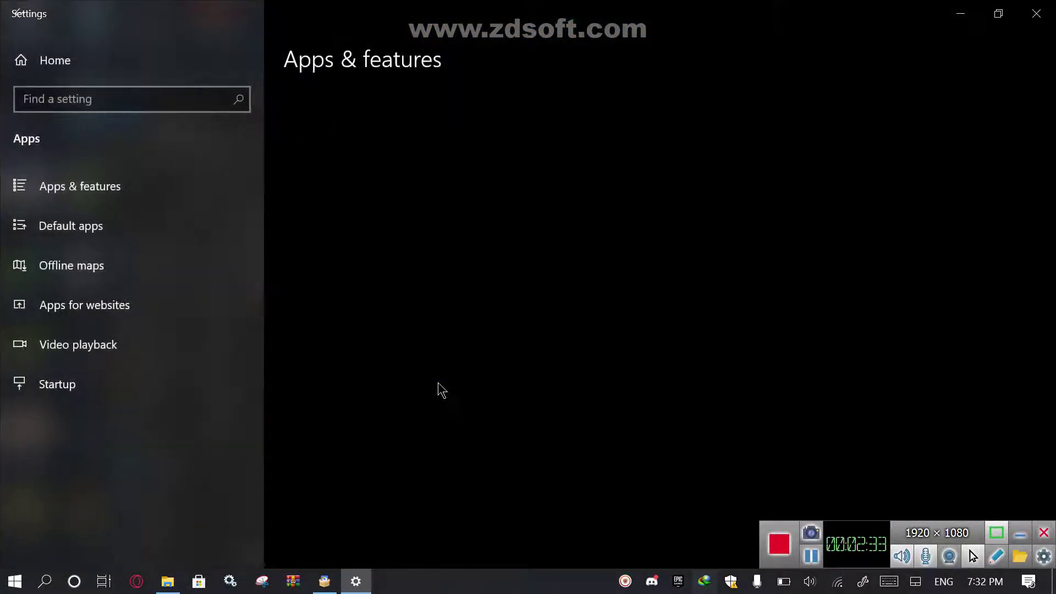
scroll(464, 243, down, 20)
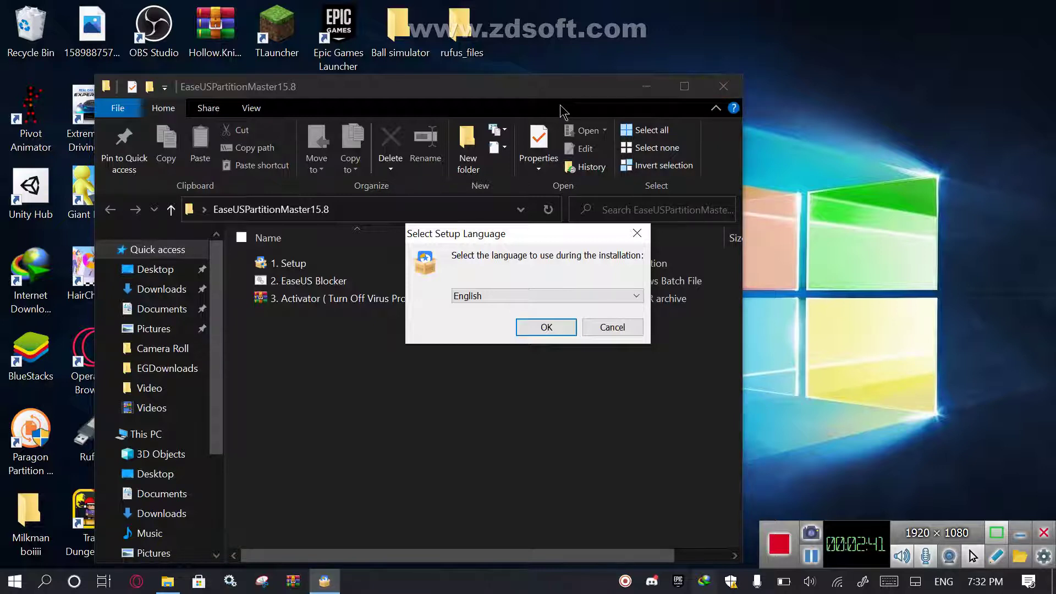
Choose English, accept the licence, keep default folder, Start Menu and task options, then install.
click(562, 323)
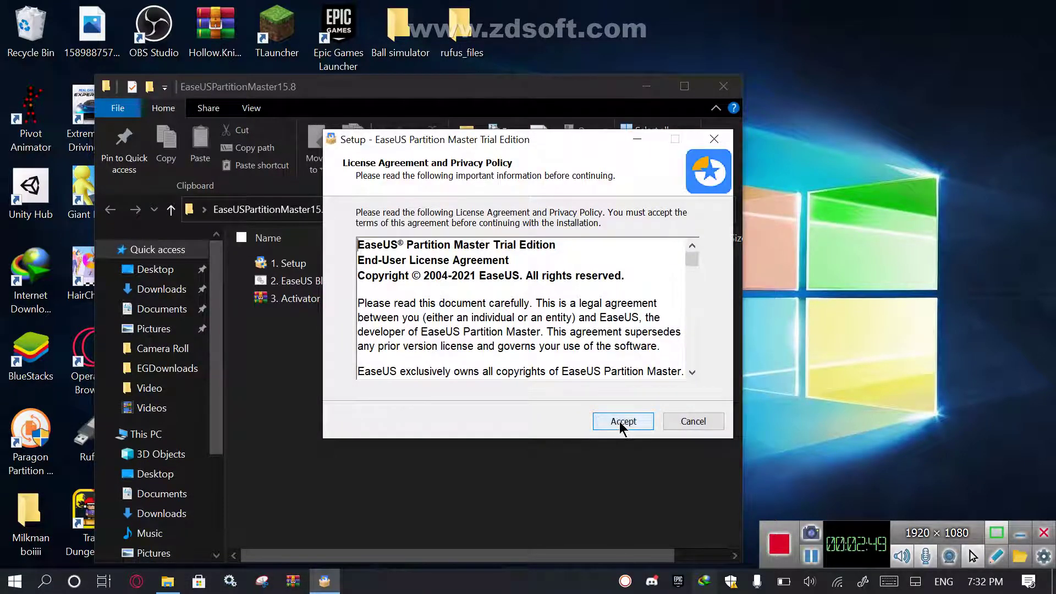
click(619, 421)
click(619, 422)
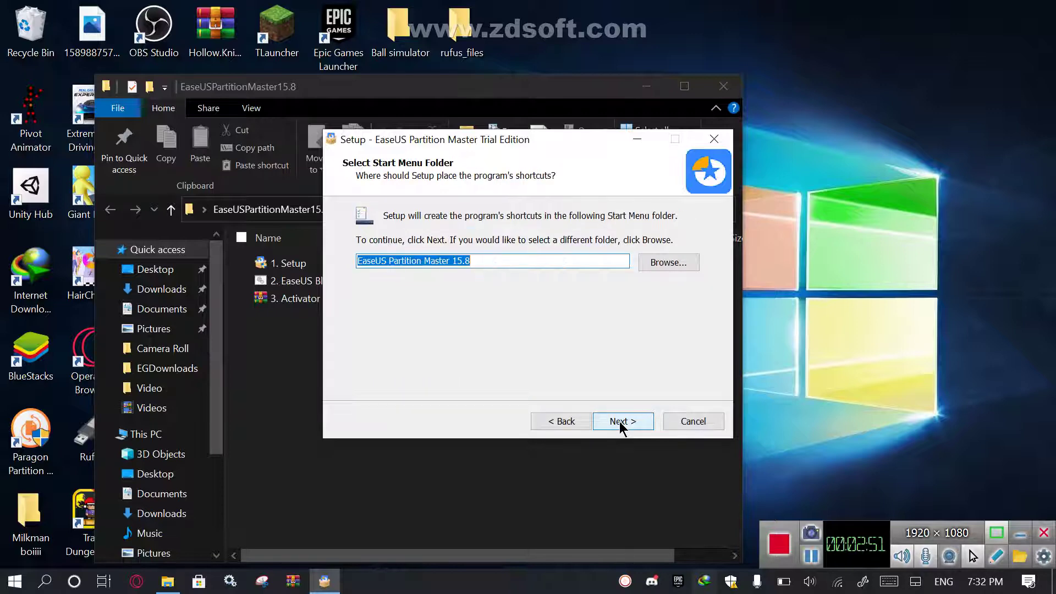
click(619, 421)
click(619, 422)
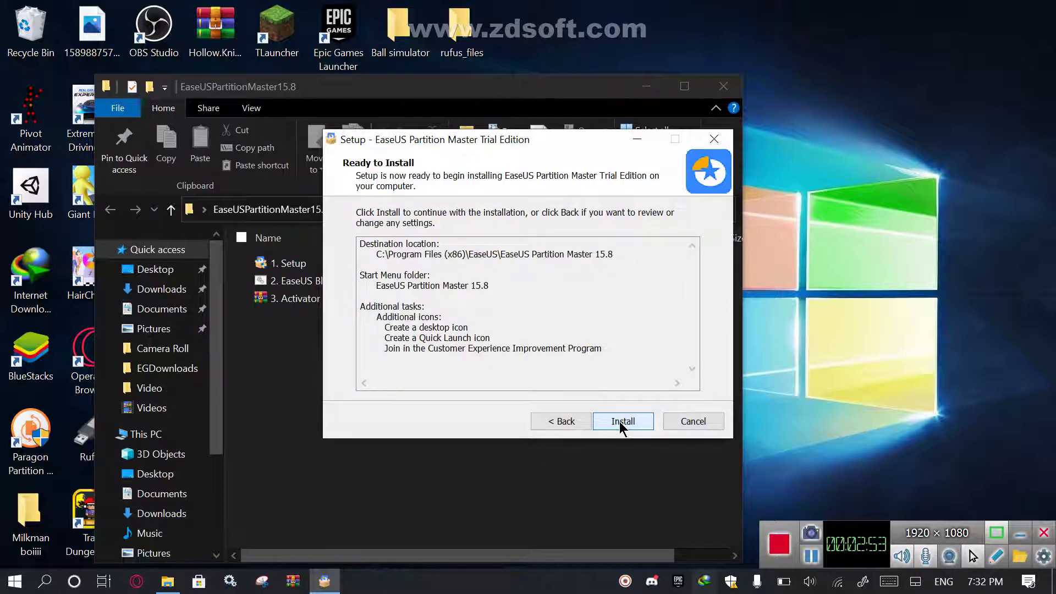
click(619, 421)
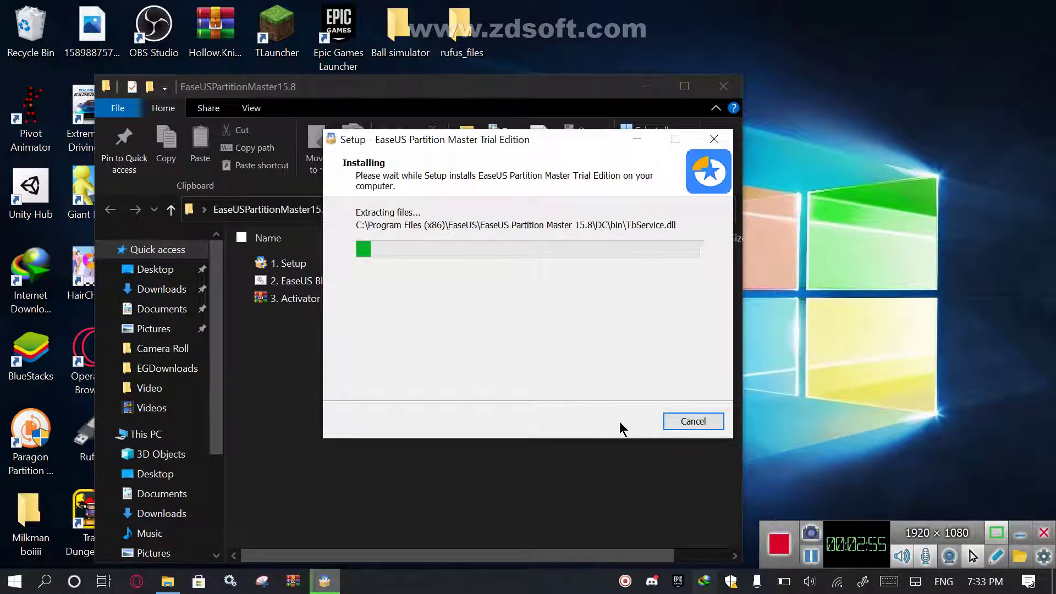
click(730, 582)
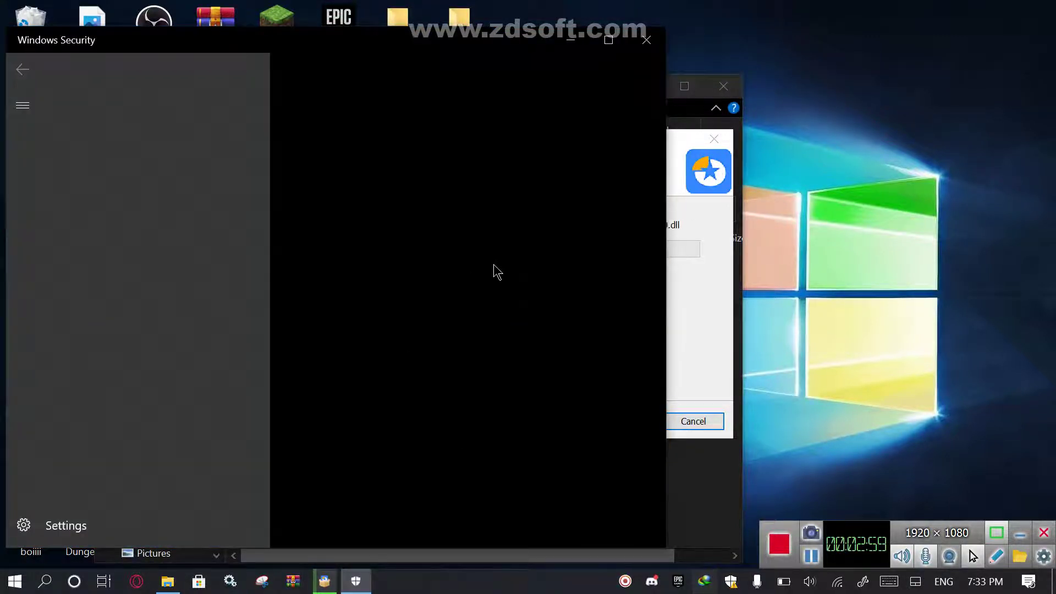
Check the Virus & threat protection page in Windows Security, then close it.
click(216, 273)
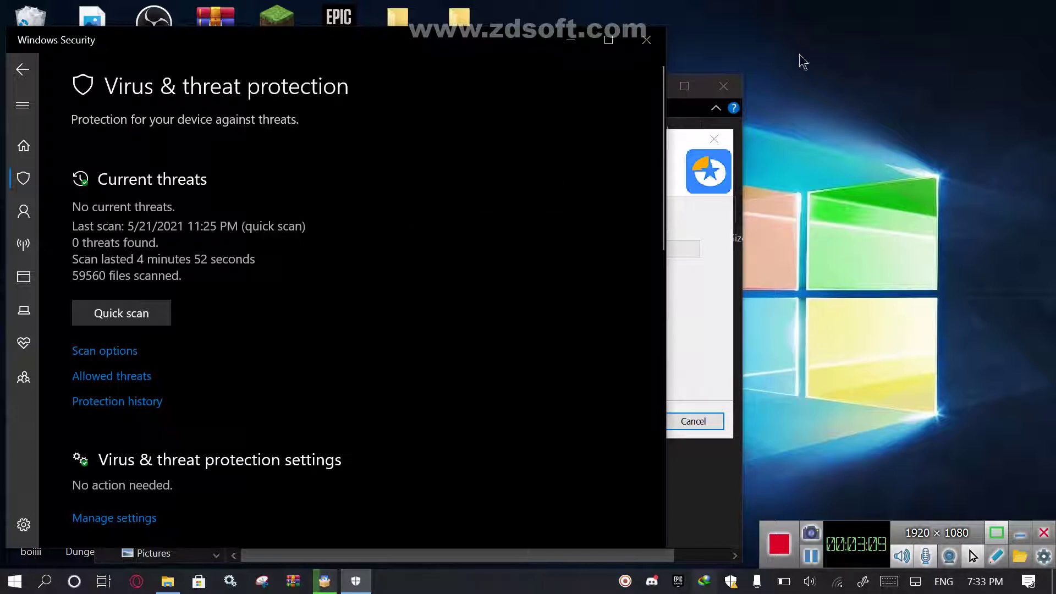
click(646, 39)
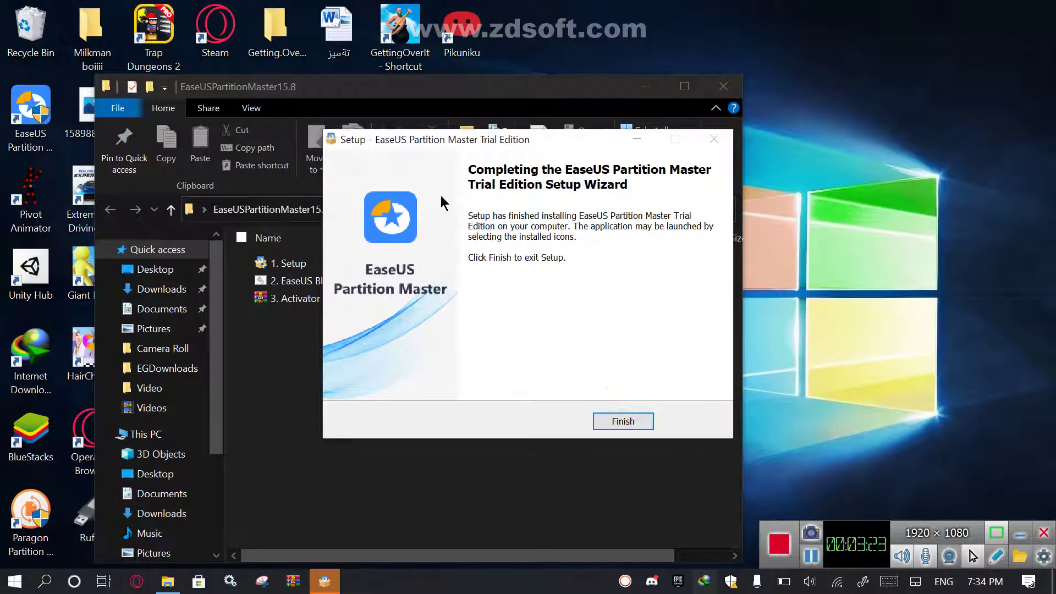
Finish the setup wizard and close the EaseUS thank-you page in Opera GX.
click(622, 421)
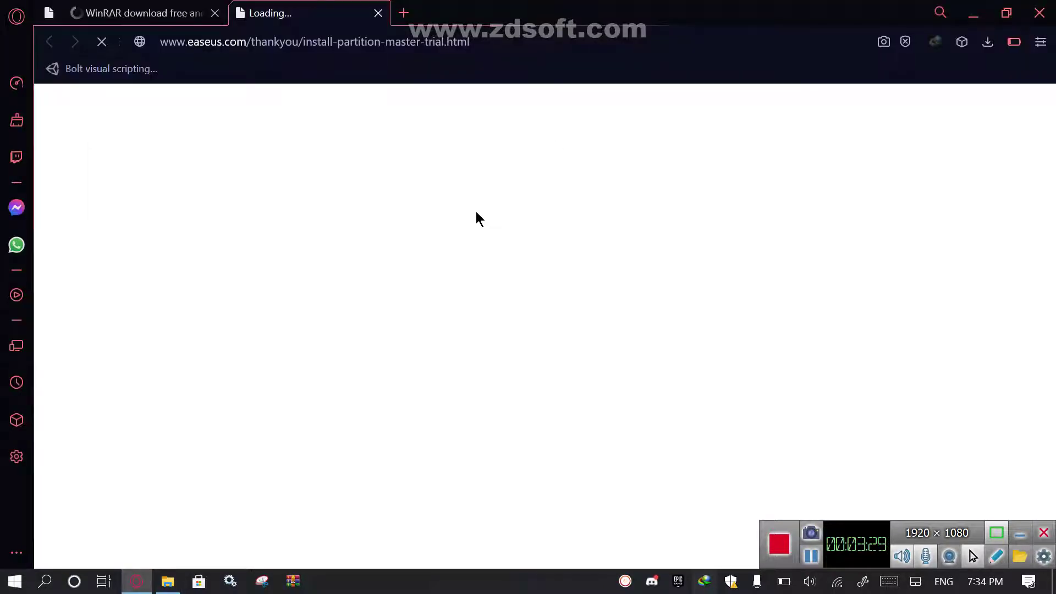
key(alt+F4)
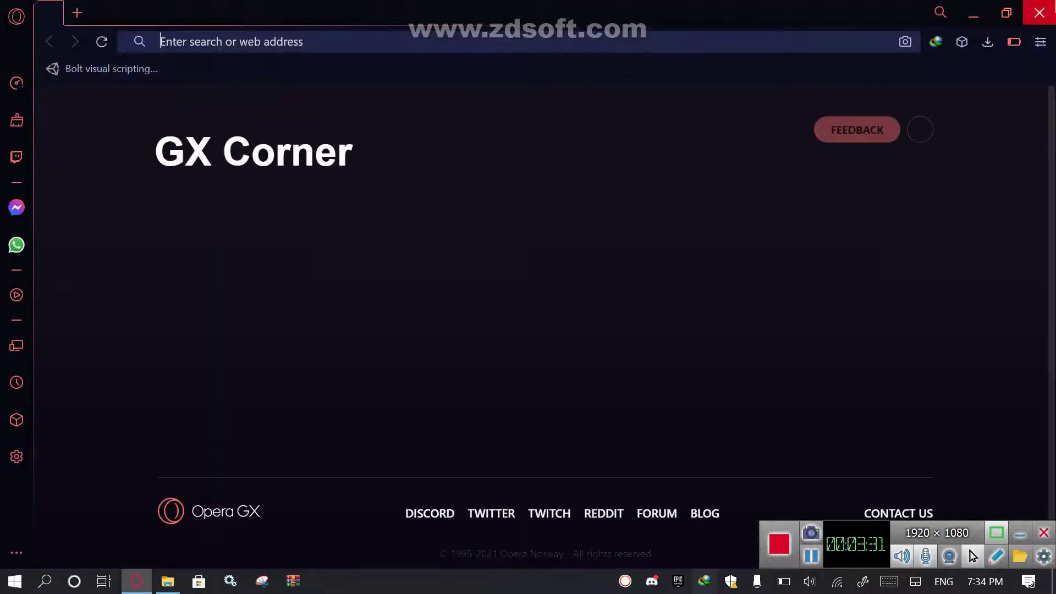
click(811, 556)
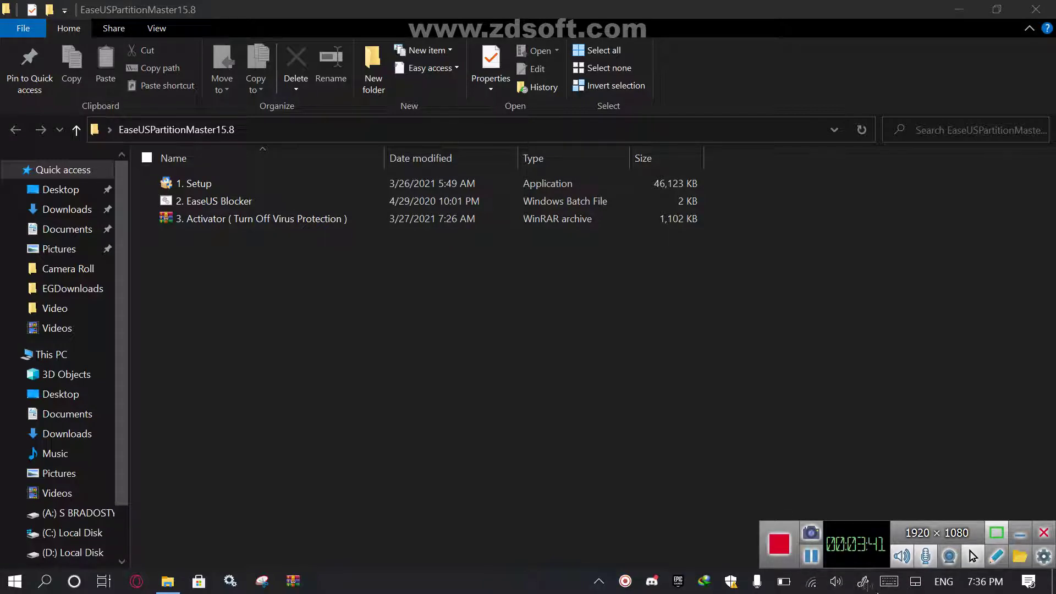
Restore the EaseUSPartitionMaster15.8 folder window and launch EaseUS Partition Master 15.8 from its desktop shortcut.
click(419, 382)
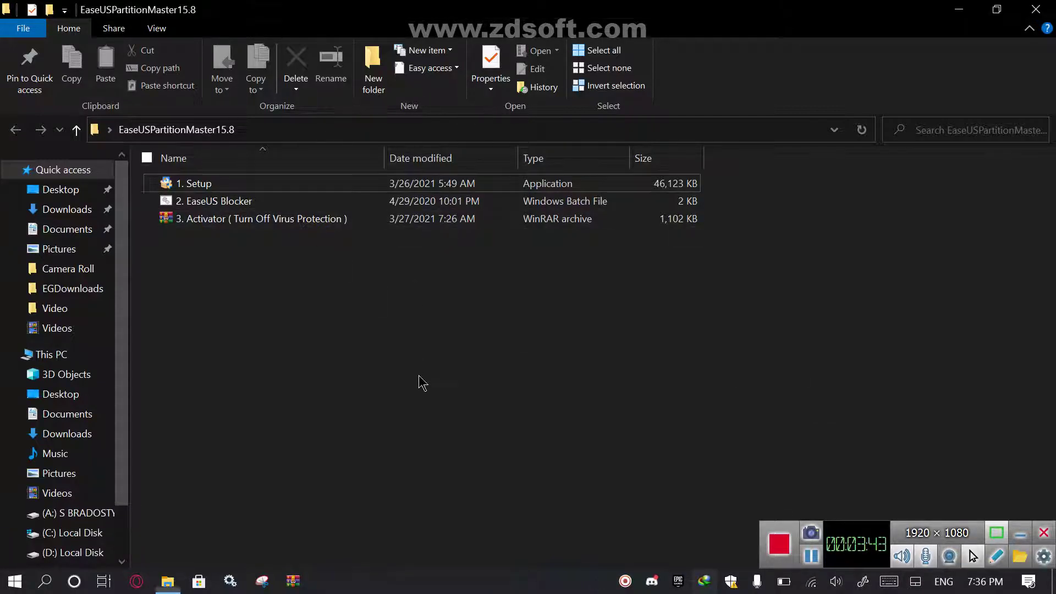
double_click(779, 6)
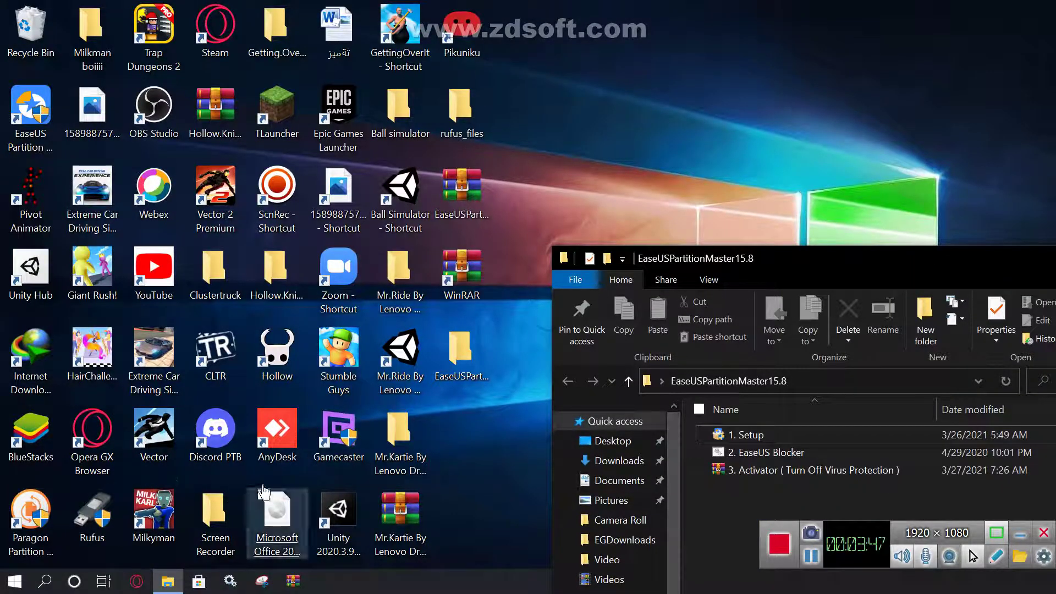
click(30, 115)
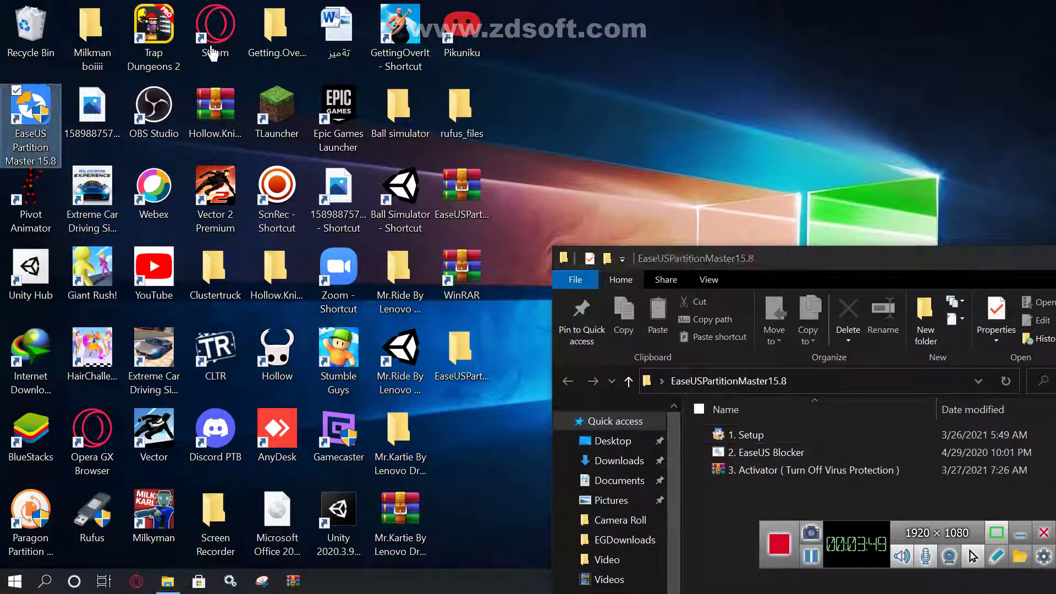
click(820, 24)
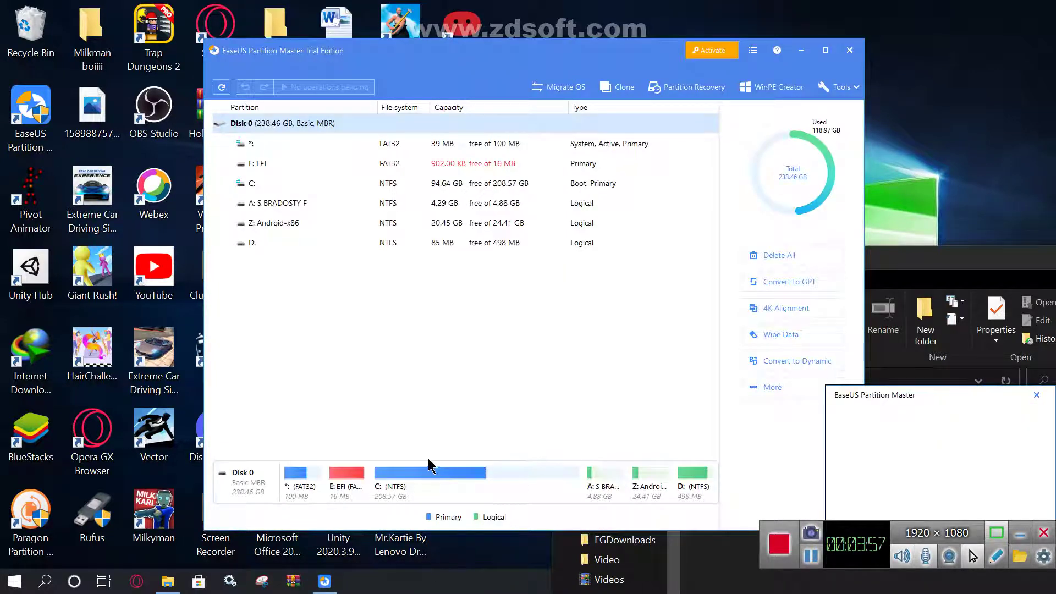
Dismiss the $20-off promo, inspect the E: EFI, Z: Android-x86 and D: partitions, then close EaseUS.
click(1037, 396)
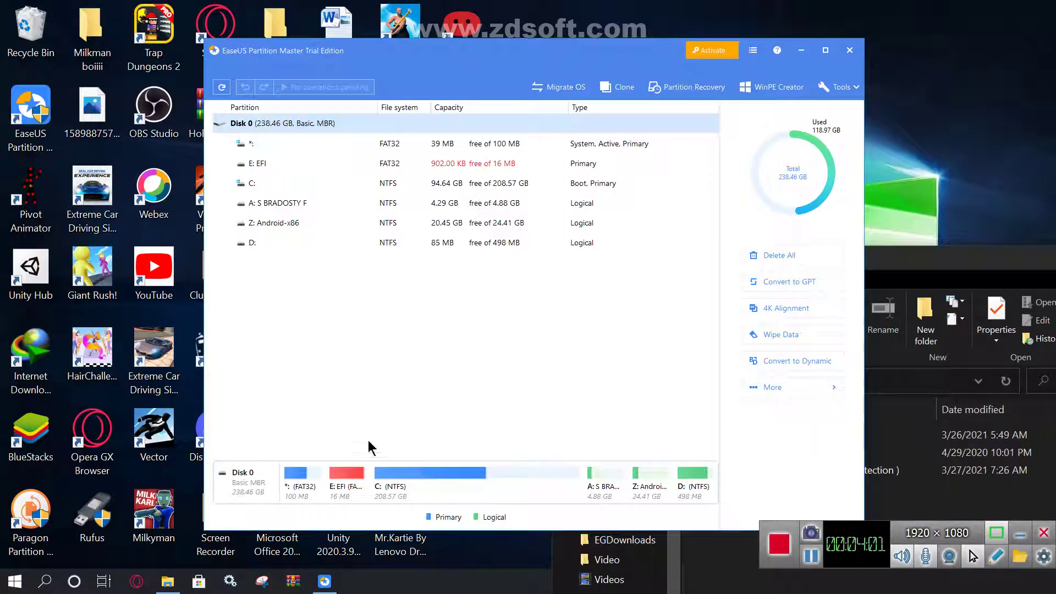
click(359, 478)
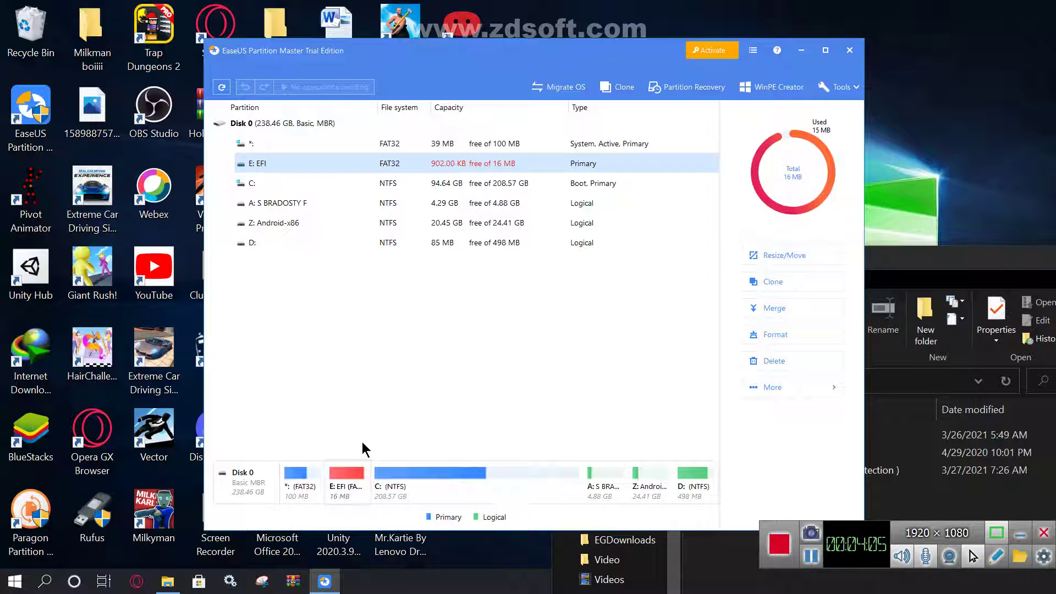
click(650, 486)
click(682, 488)
click(651, 482)
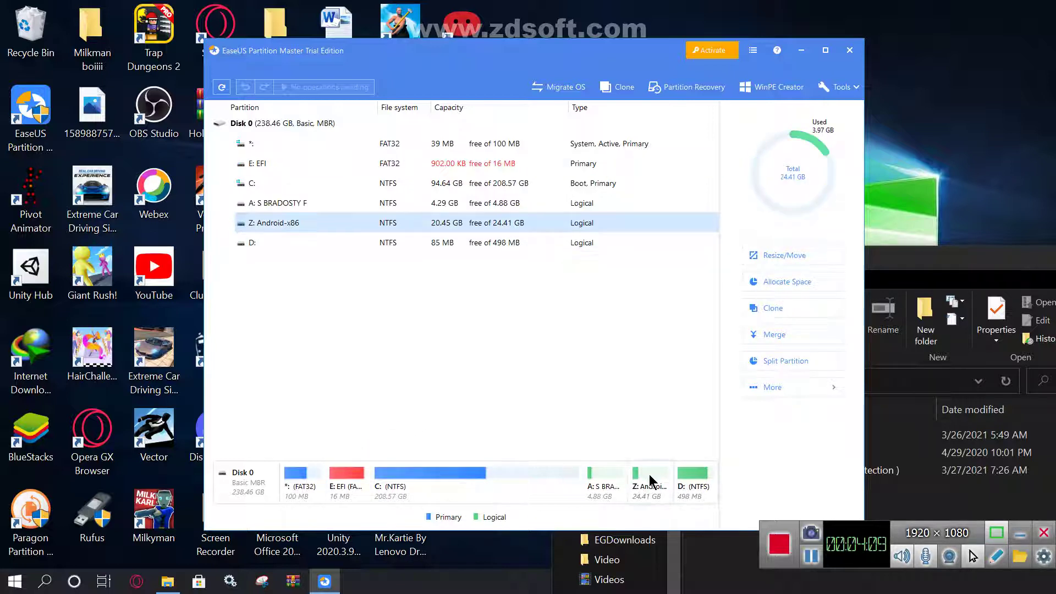
click(855, 54)
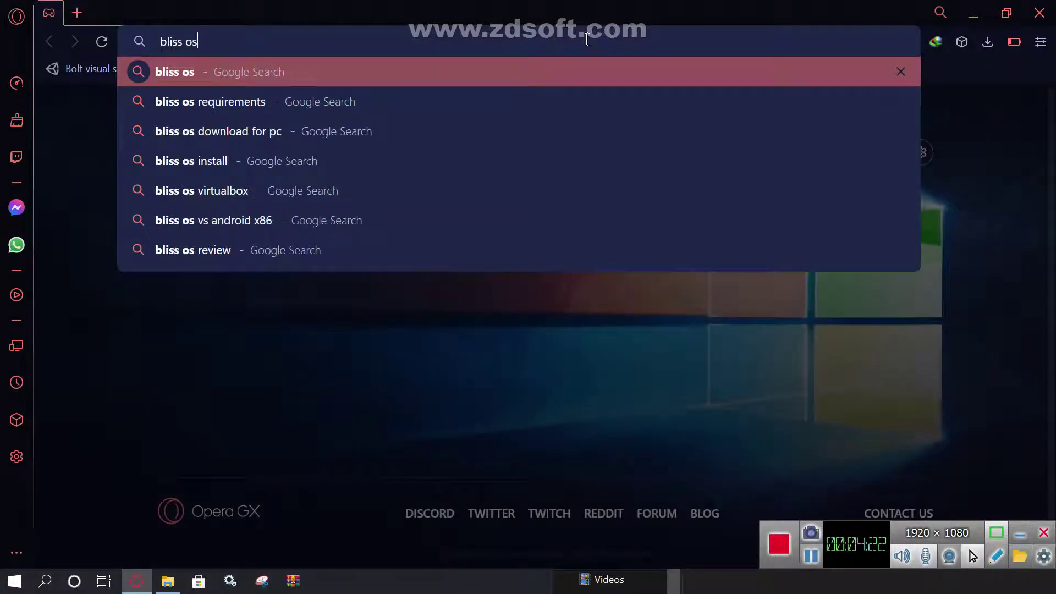
Search 'bliss os download', open blissos.org and scroll down to the download quiz.
text(wnload)
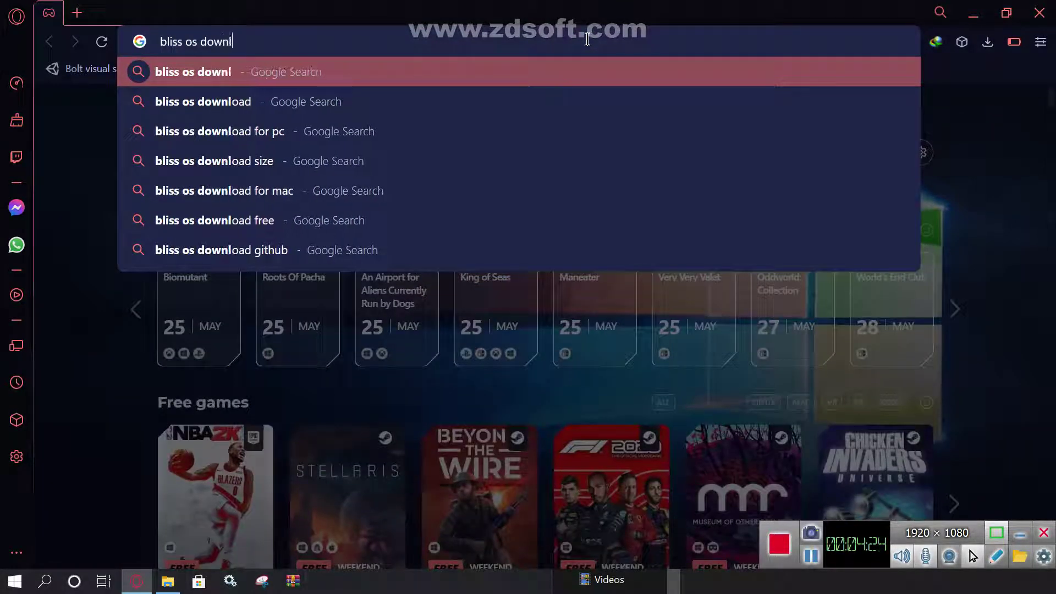
key(Return)
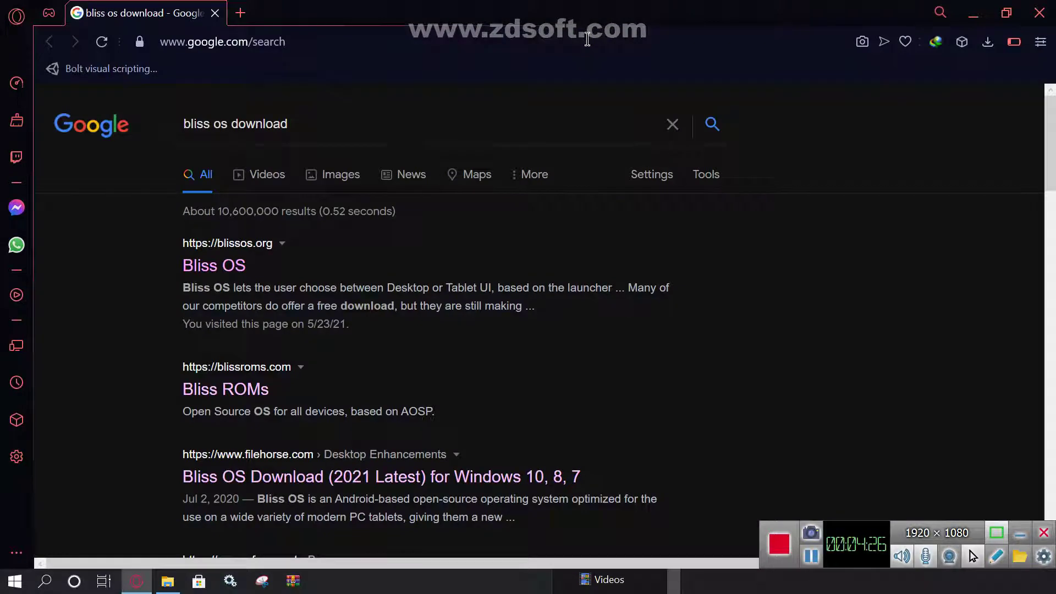
click(230, 268)
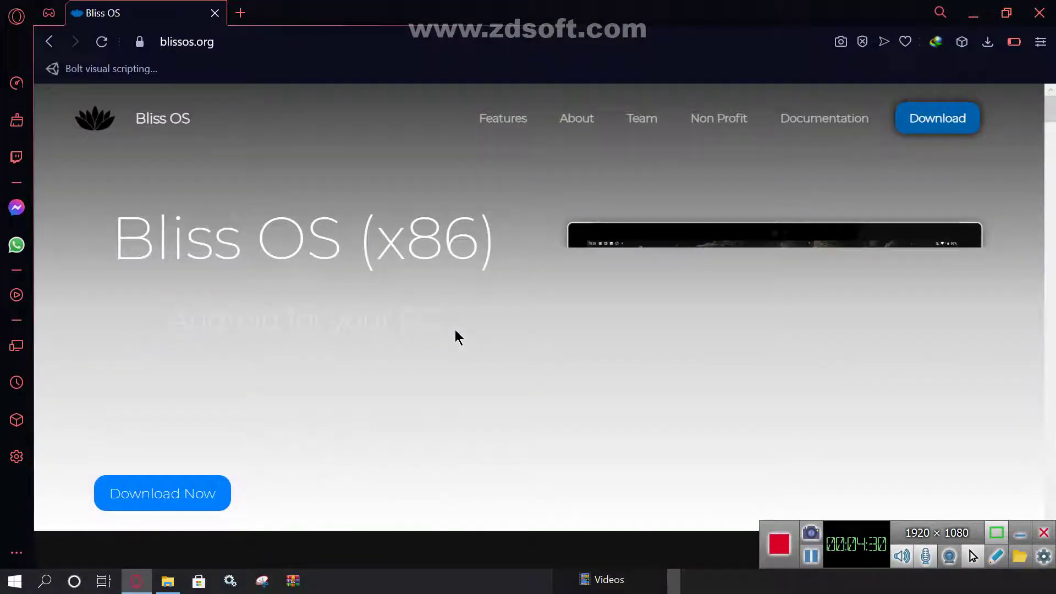
scroll(454, 329, down, 10)
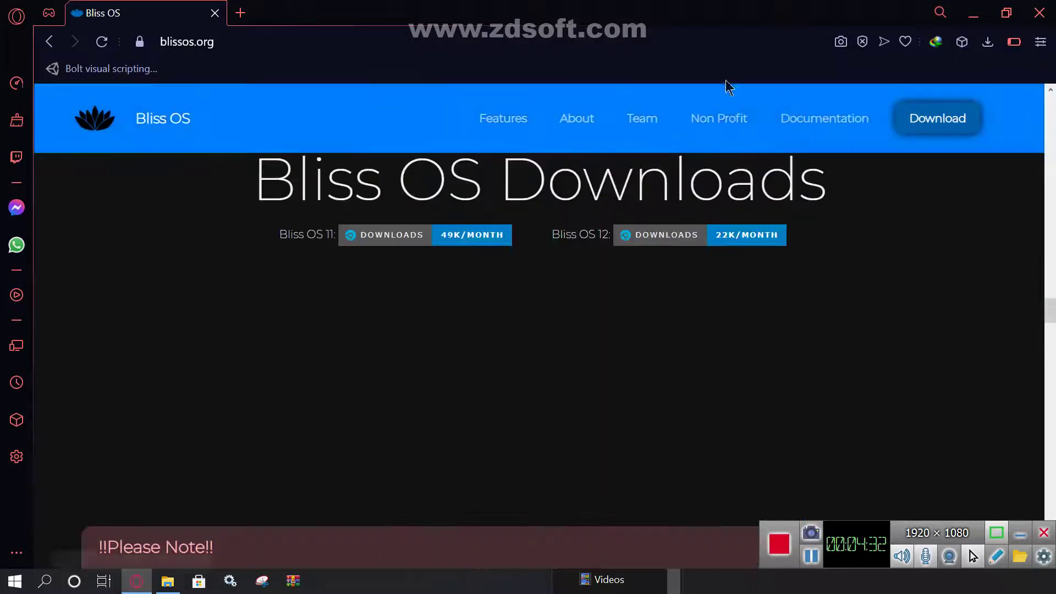
scroll(1018, 271, down, 5)
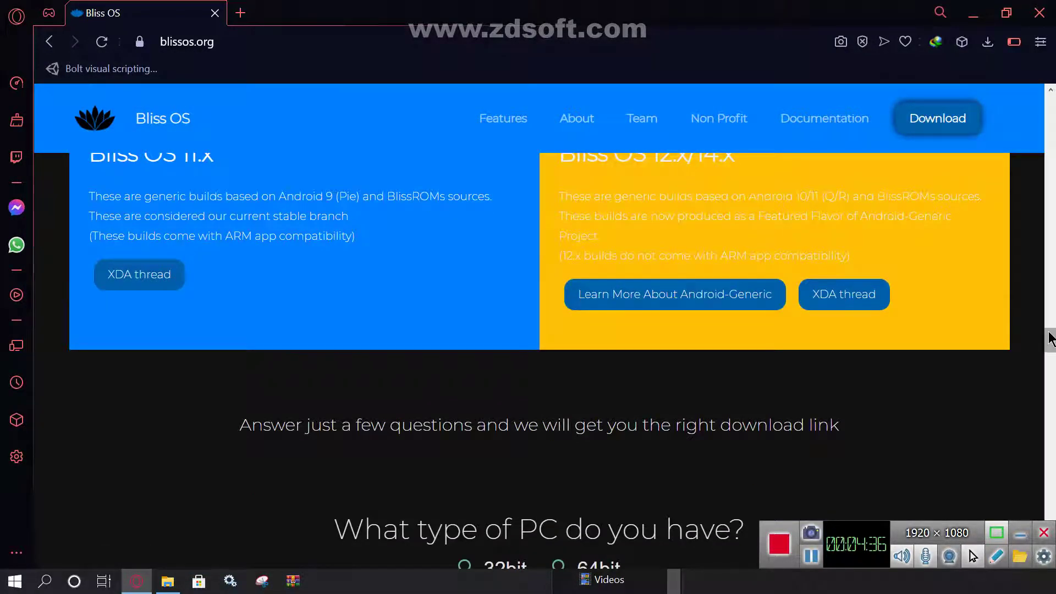
scroll(1050, 339, down, 4)
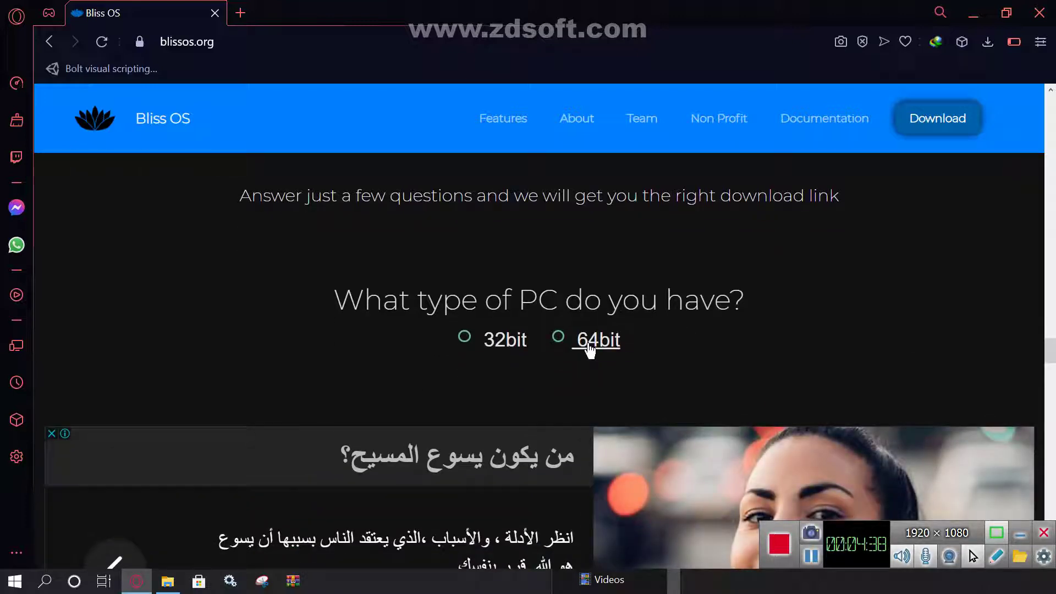
Answer the quiz with 64bit and Intel Celeron/i3/i5/i7/i9 CPU, then put Opera GX away.
click(590, 350)
click(571, 450)
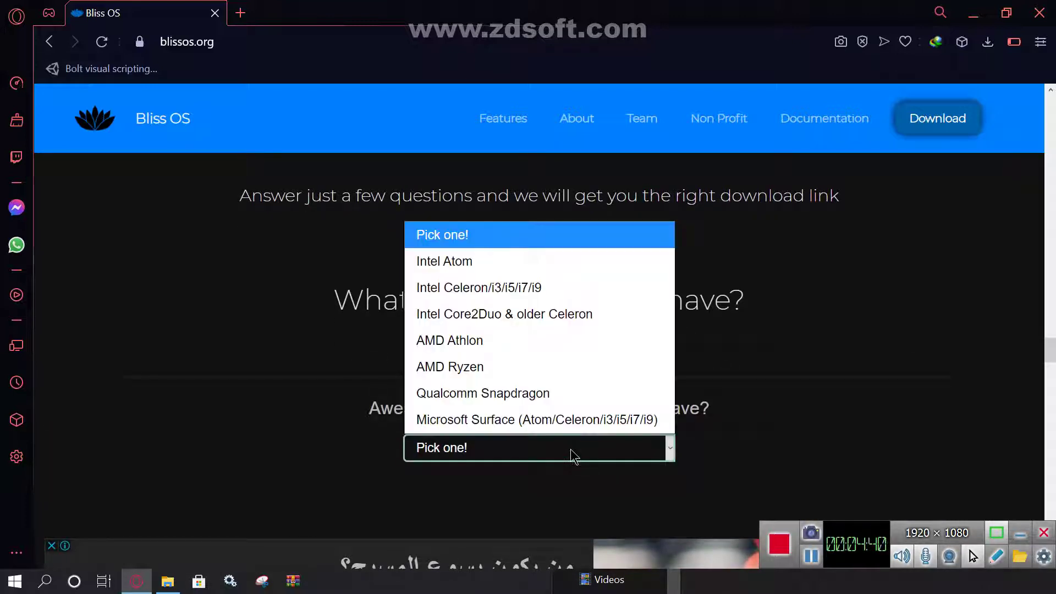
click(484, 378)
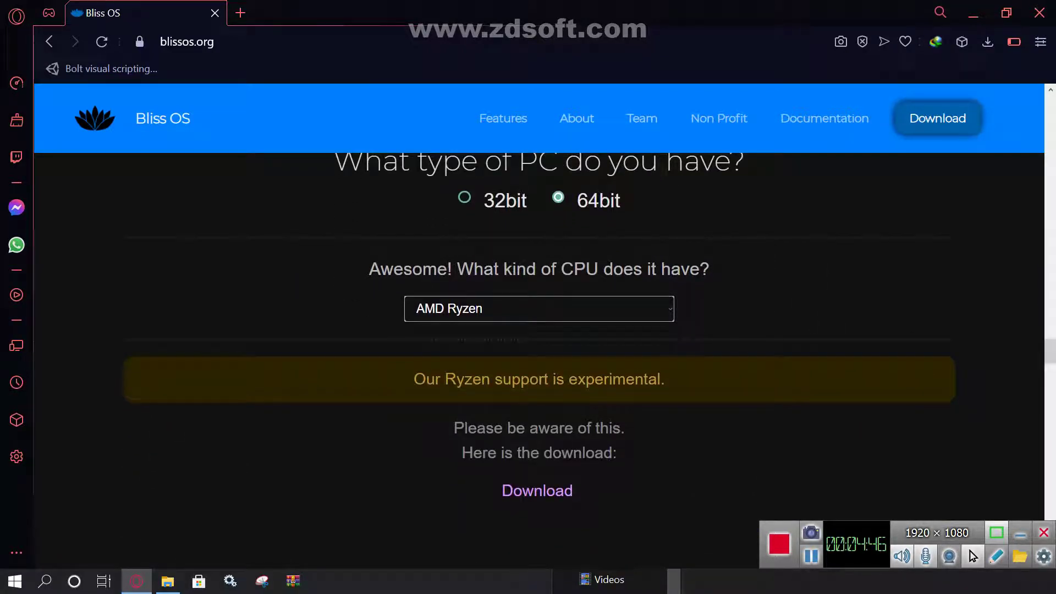
key(alt+Down)
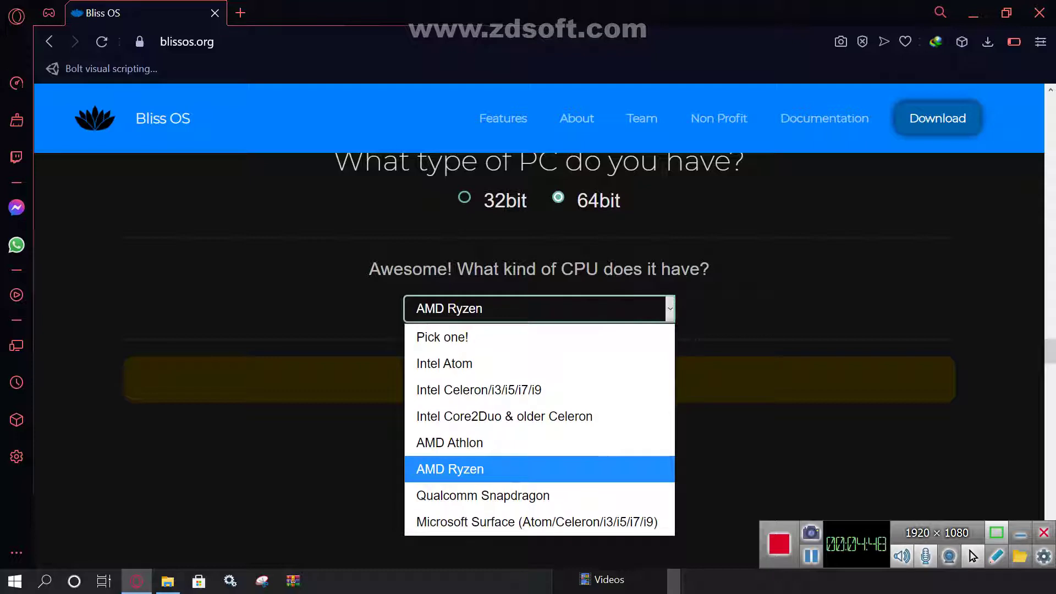
key(Up)
key(Up)
key(Up)
key(Return)
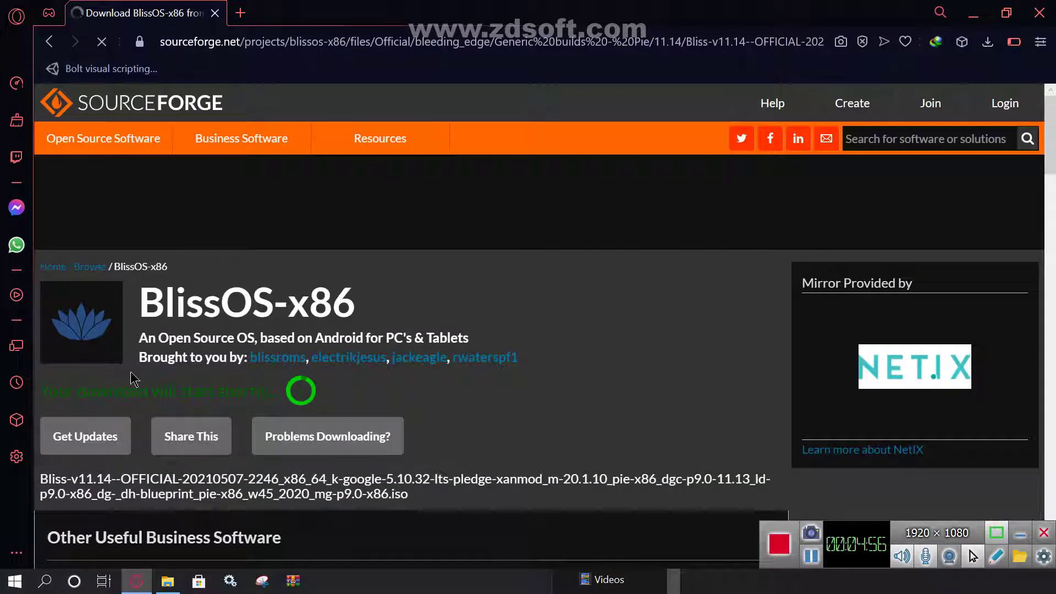
key(ctrl+Tab)
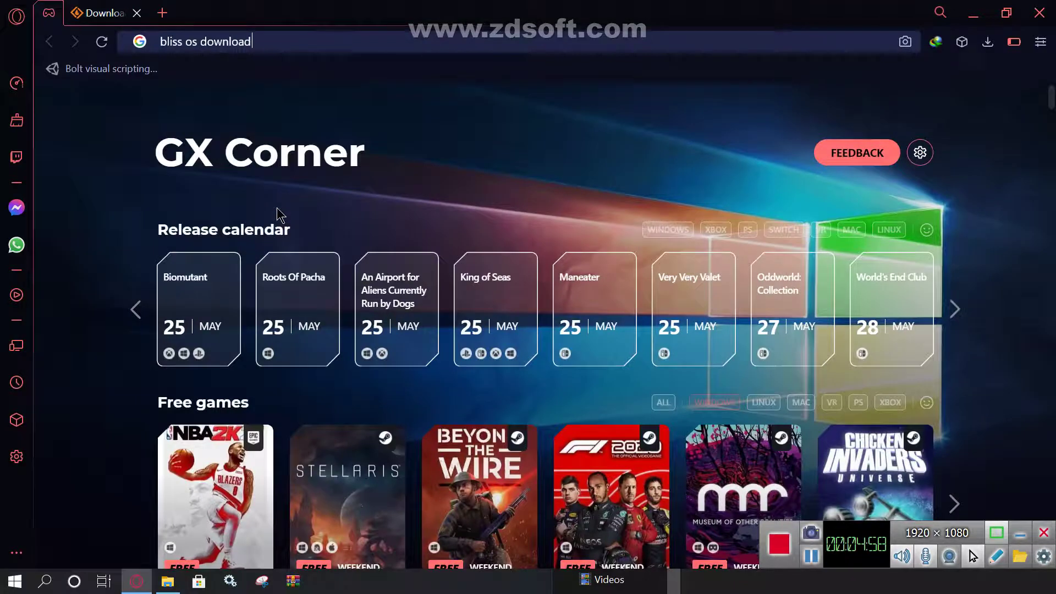
key(alt+F4)
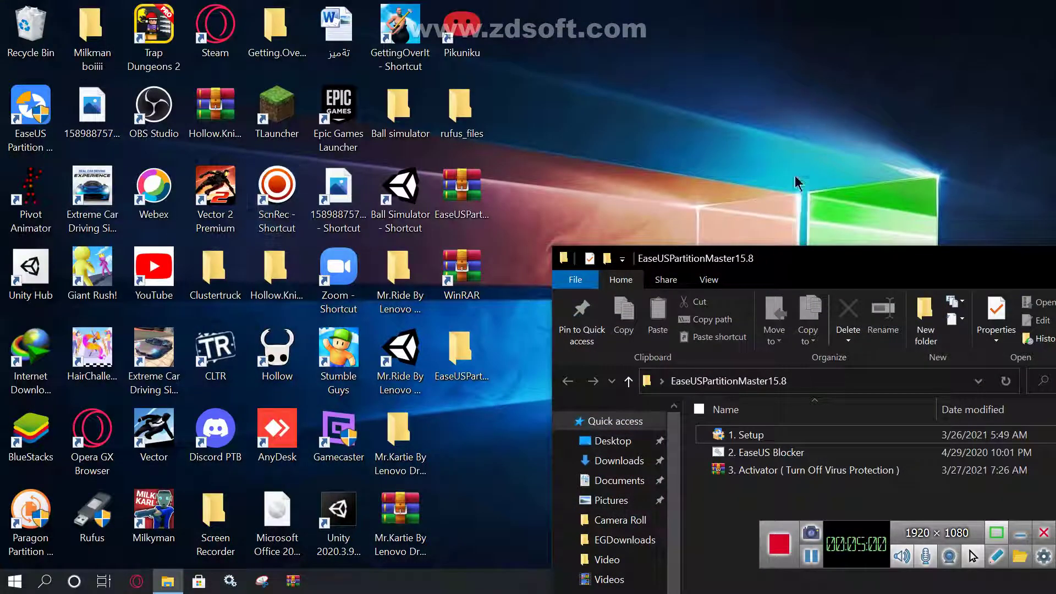
Run '2. EaseUS Blocker', try the '3. Activator' archive, dismiss its error and open Windows Security.
drag(751, 267, 448, 68)
double_click(501, 254)
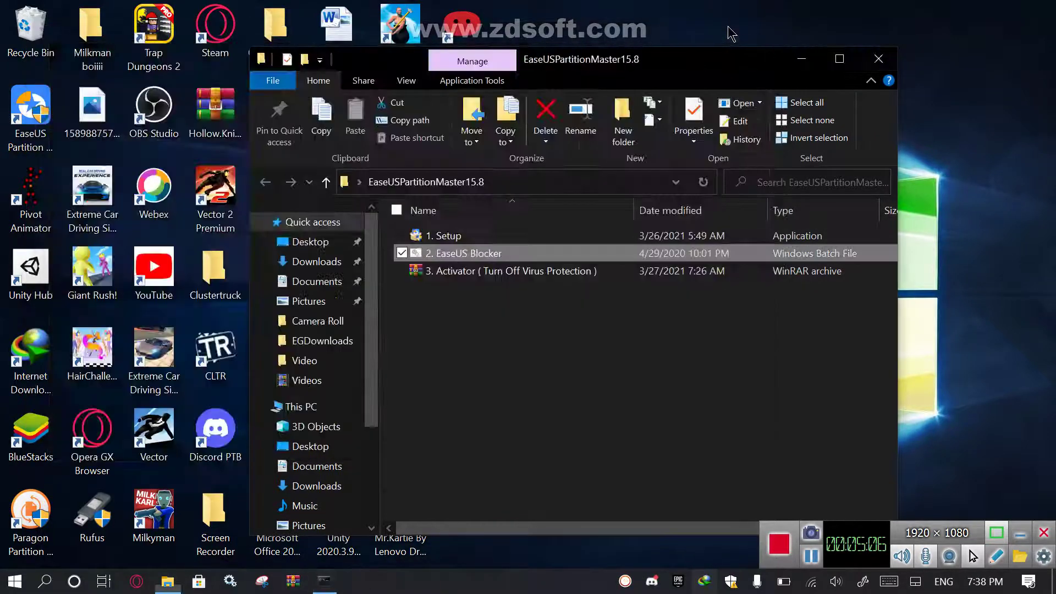
double_click(538, 273)
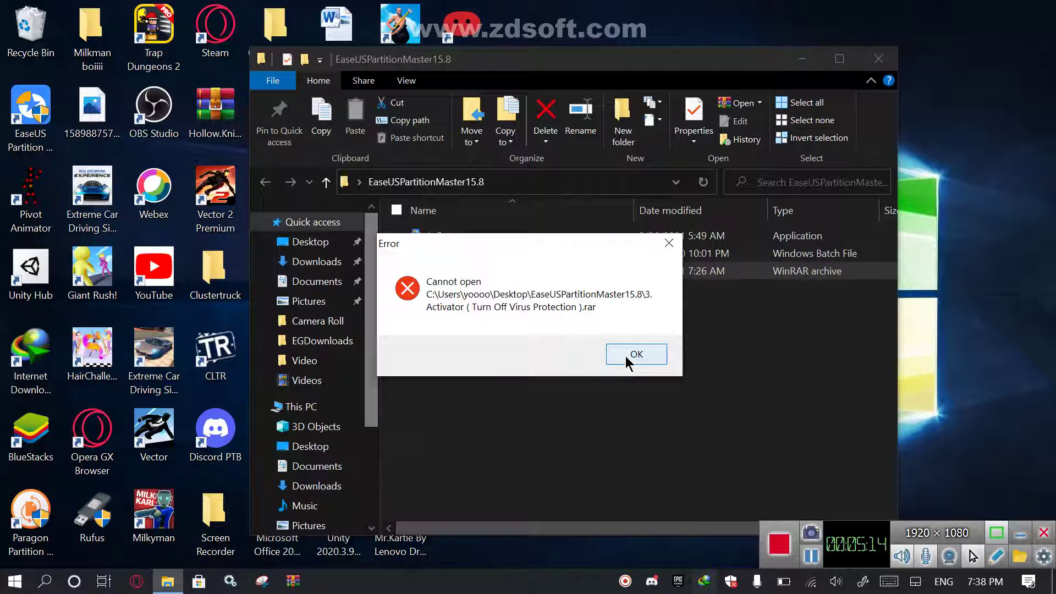
click(625, 355)
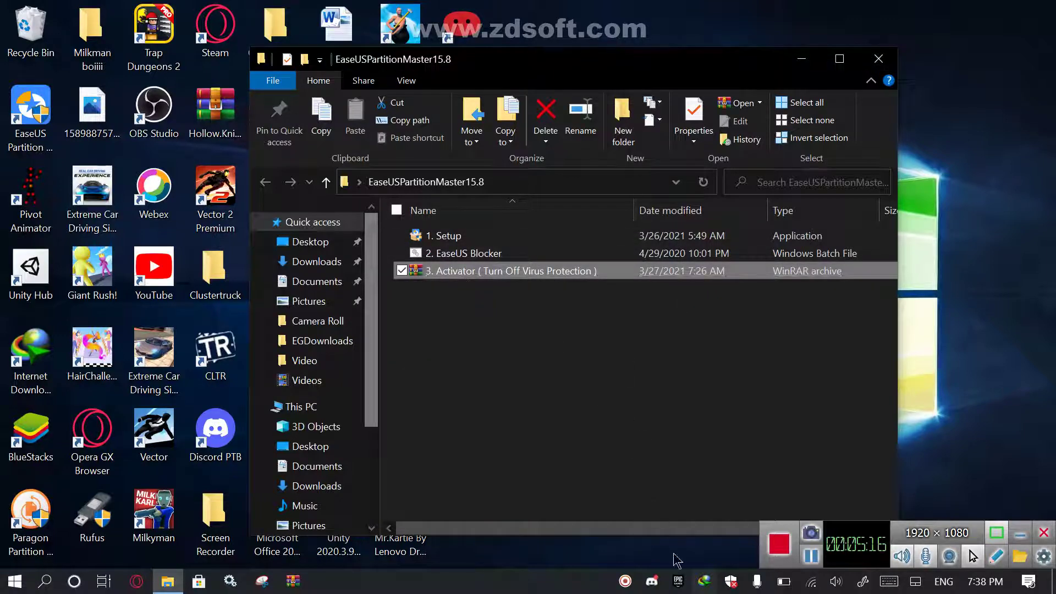
click(737, 585)
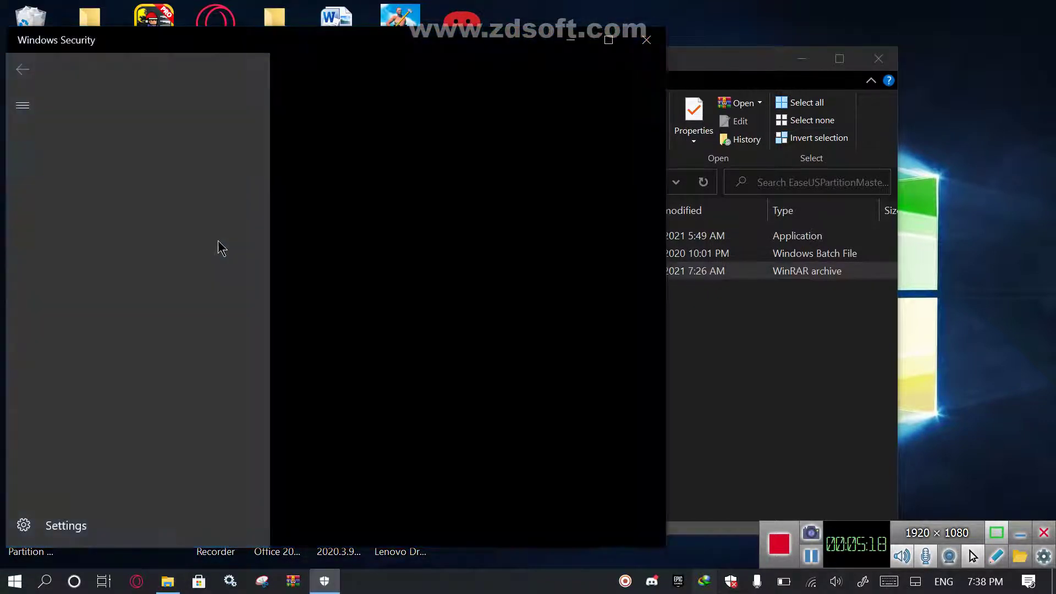
Allow the flagged Tiggre!rfn Trojan on the device in Virus & threat protection.
click(189, 283)
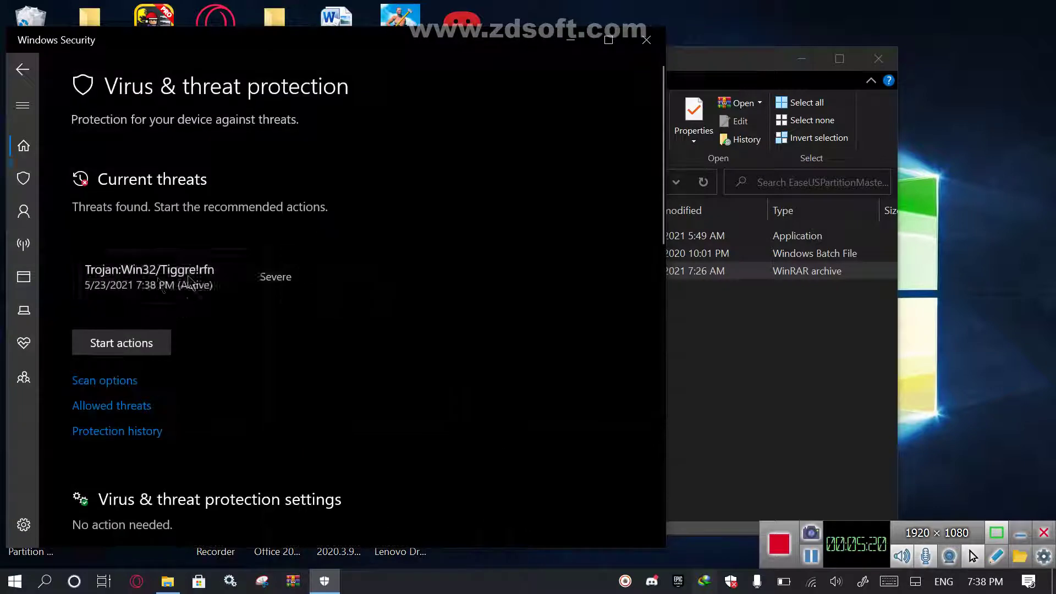
click(287, 276)
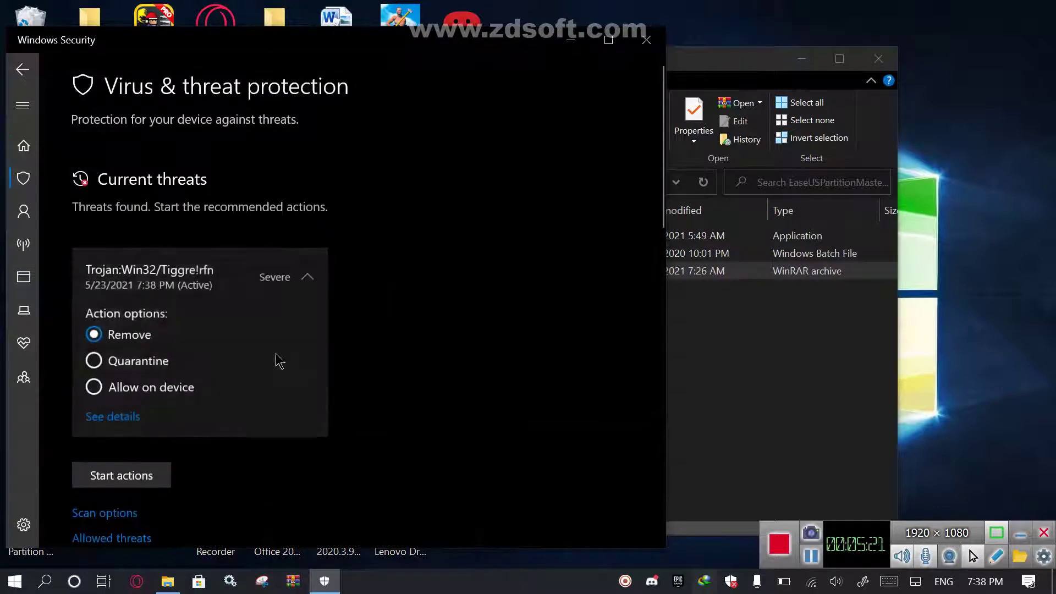
click(163, 482)
Open the Activator archive in WinRAR, close Windows Security and drag Activator.exe out.
click(739, 394)
double_click(575, 275)
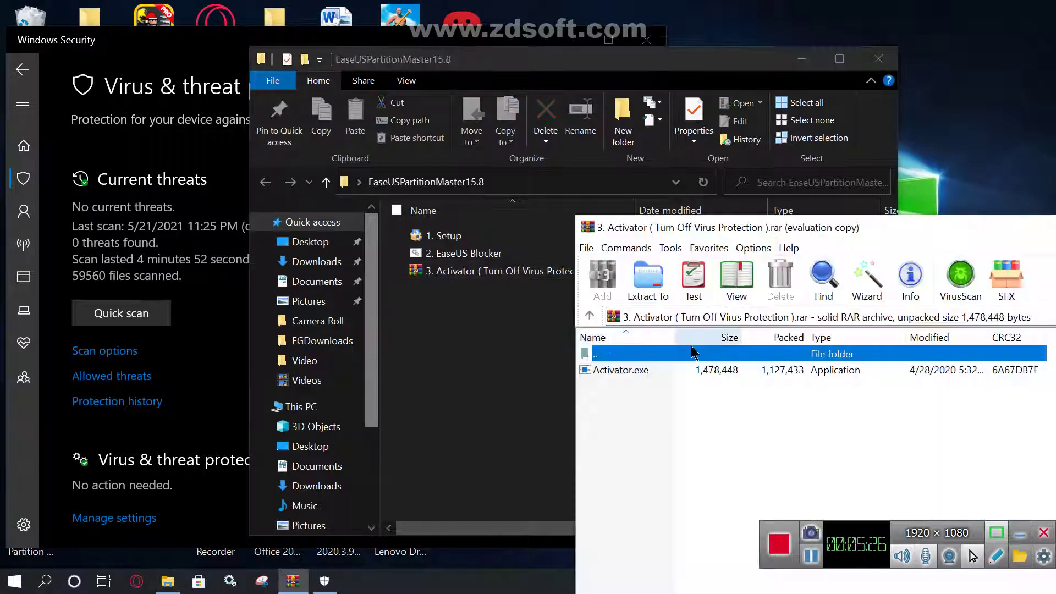
click(647, 372)
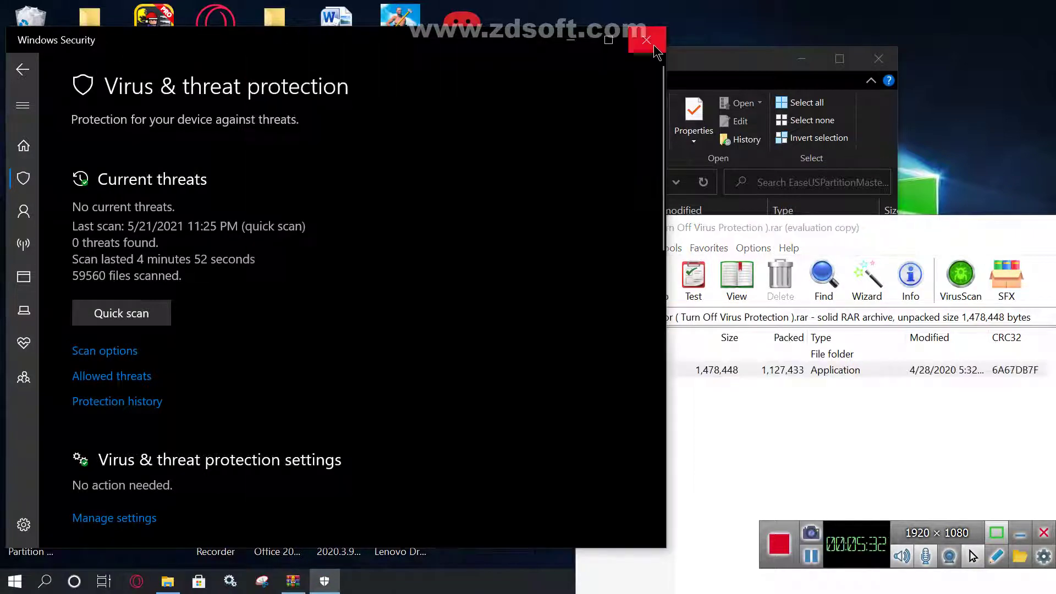
click(646, 40)
drag(654, 370, 659, 392)
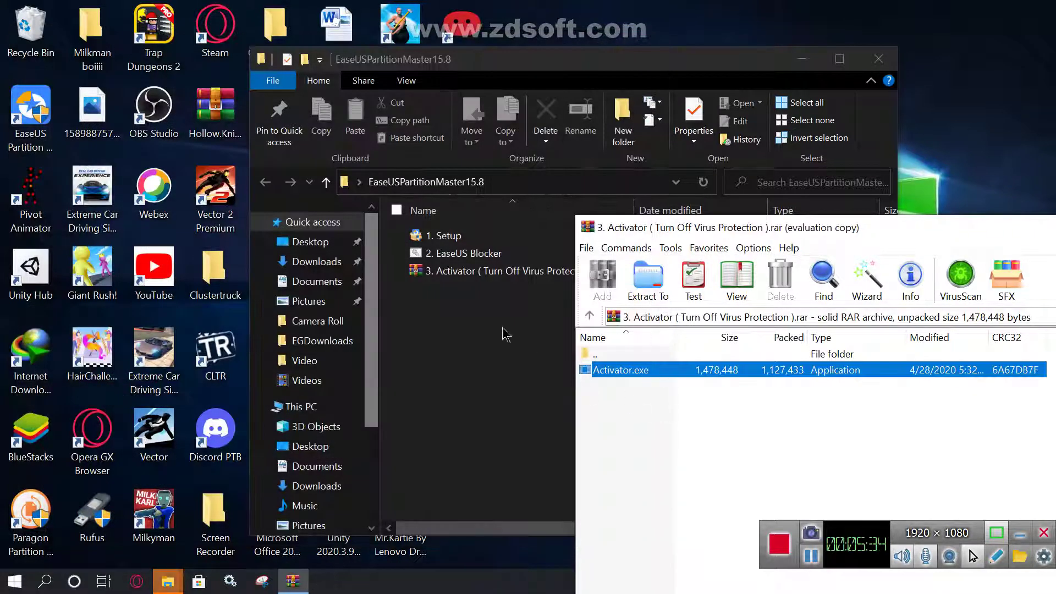
Retry the interrupted move so Activator.exe lands in EaseUSPartitionMaster15.8, then close WinRAR.
mouse_move(167, 581)
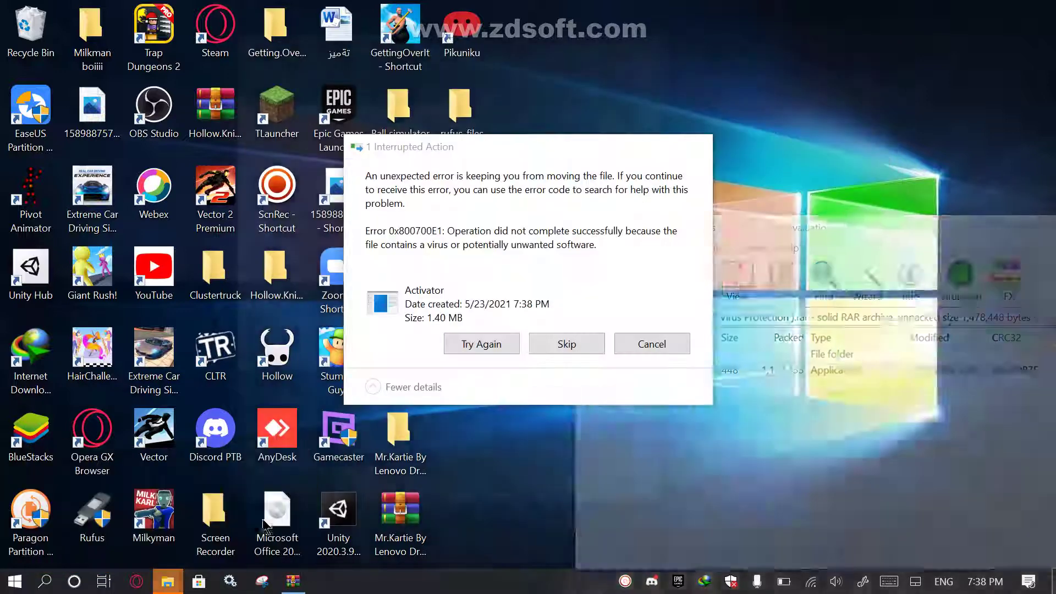
click(264, 525)
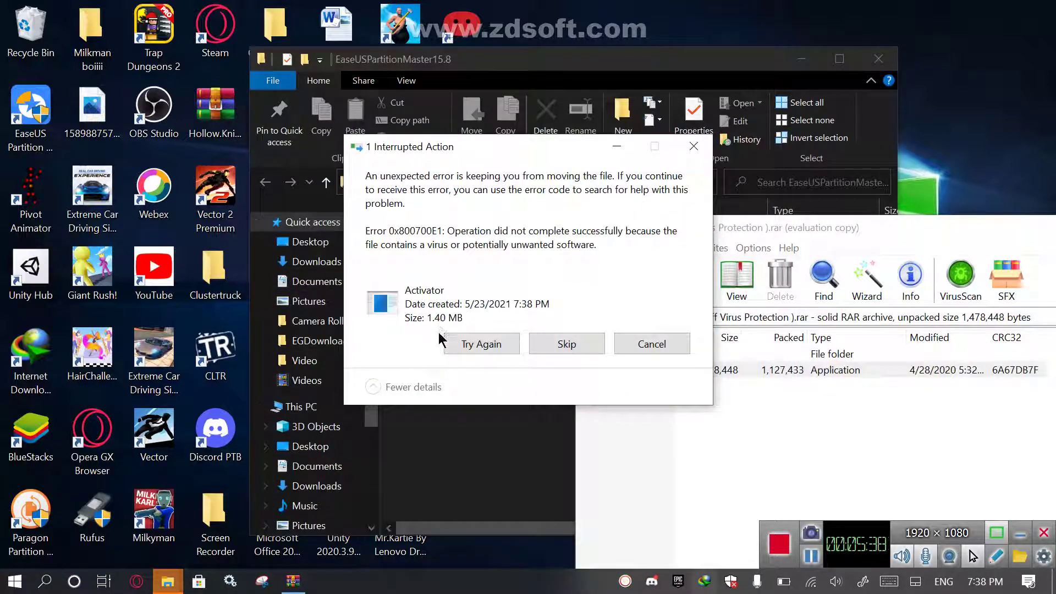
click(465, 344)
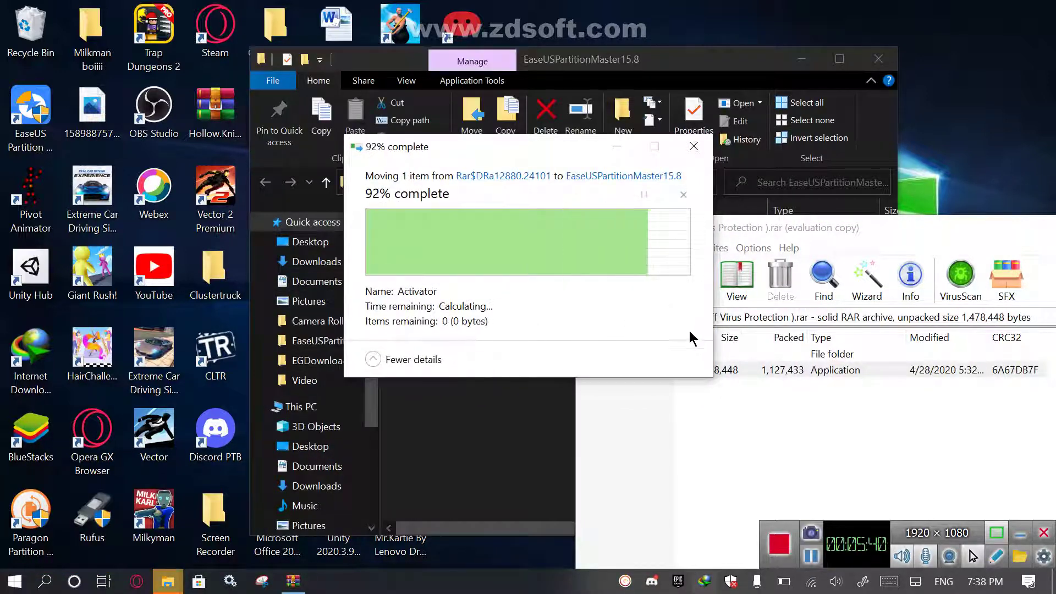
drag(830, 236, 380, 256)
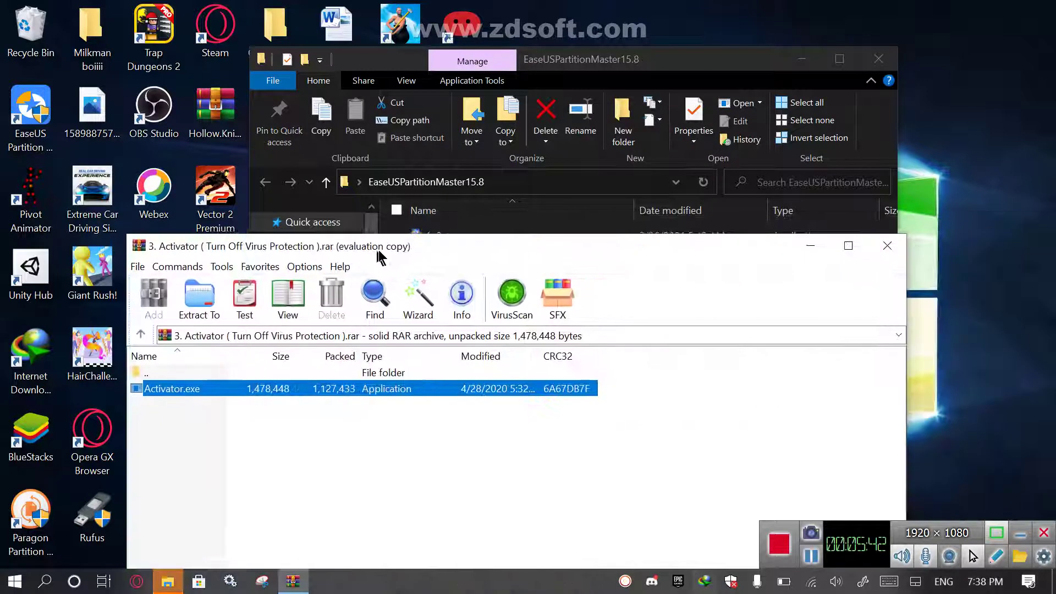
click(886, 244)
click(467, 318)
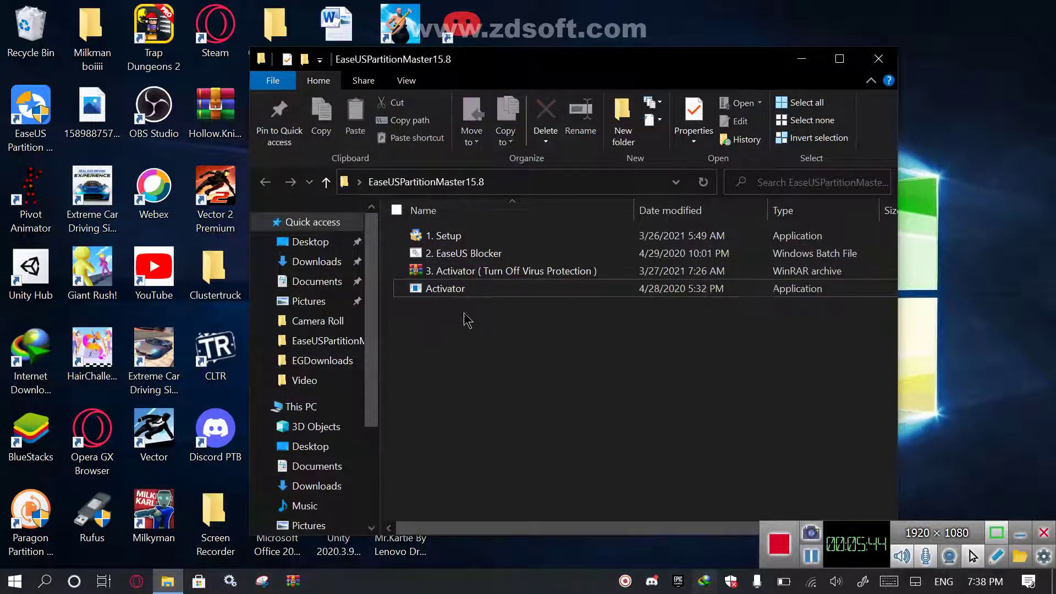
Launch Activator, dismiss the virus-blocked warning and open Windows Security.
double_click(487, 290)
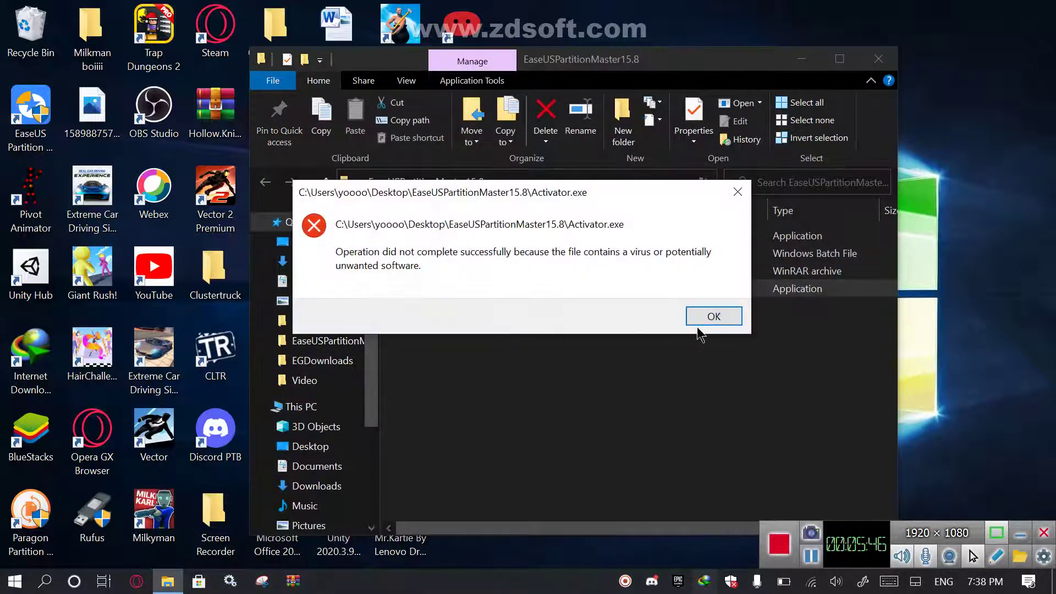
click(716, 324)
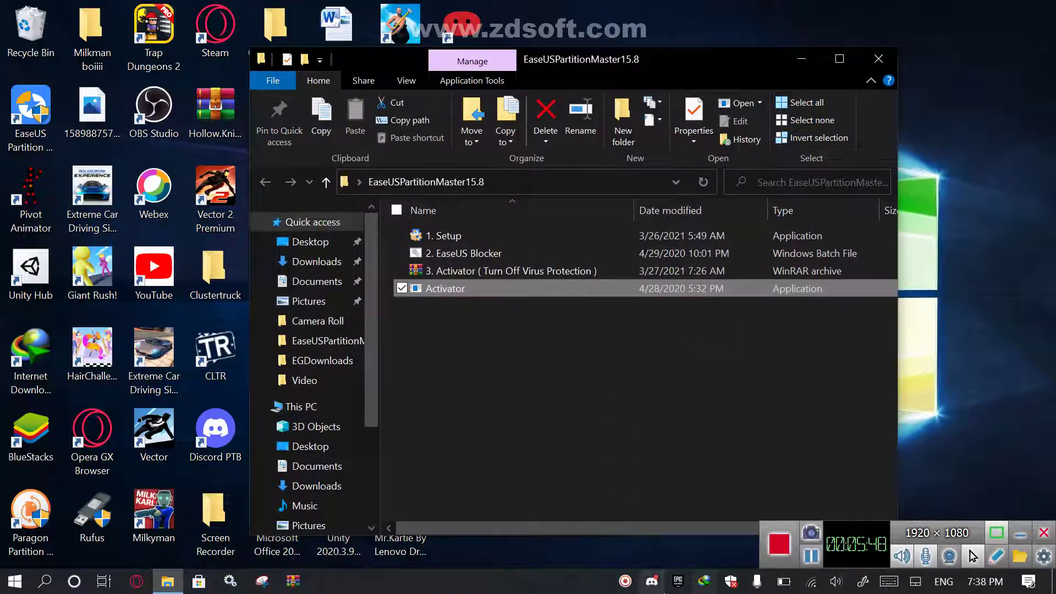
click(731, 581)
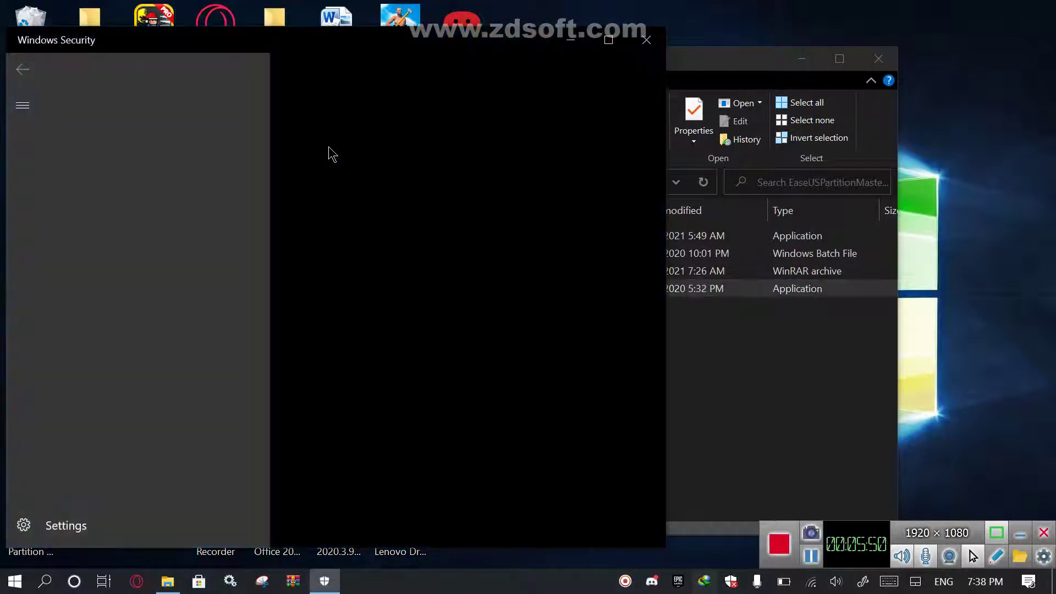
Allow the Tnega!ml Trojan on the device and start the actions in Virus & threat protection.
click(248, 281)
click(262, 284)
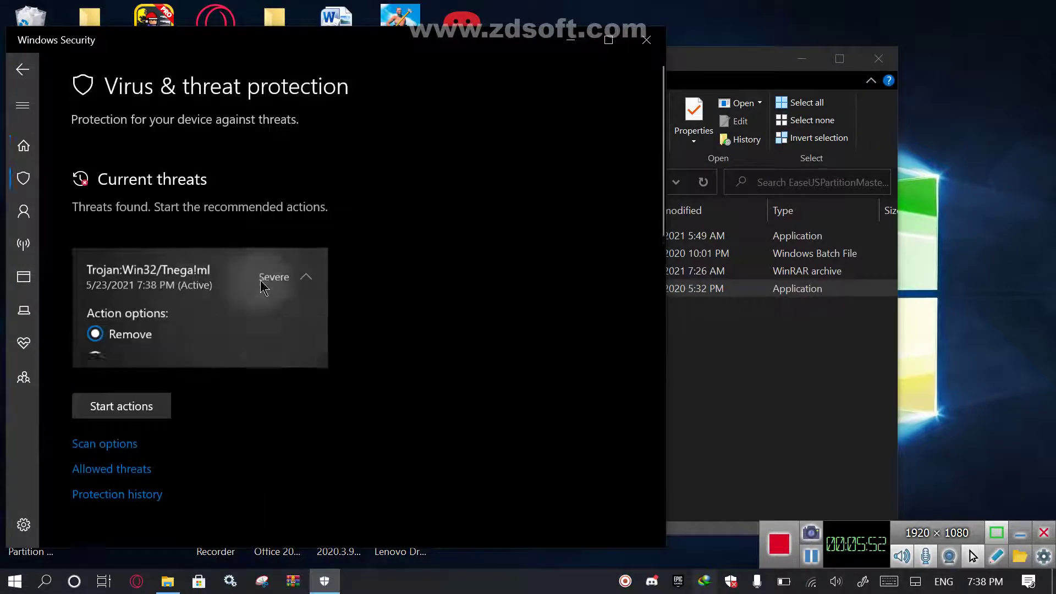
click(164, 388)
click(150, 474)
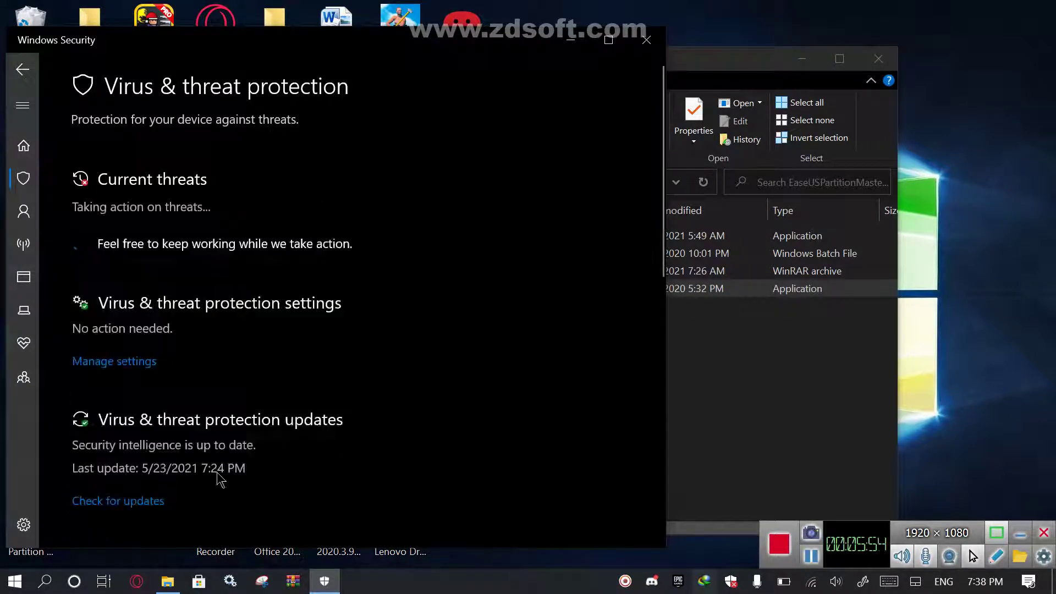
Launch the Activator keygen, then close the folder window and Windows Security.
click(761, 424)
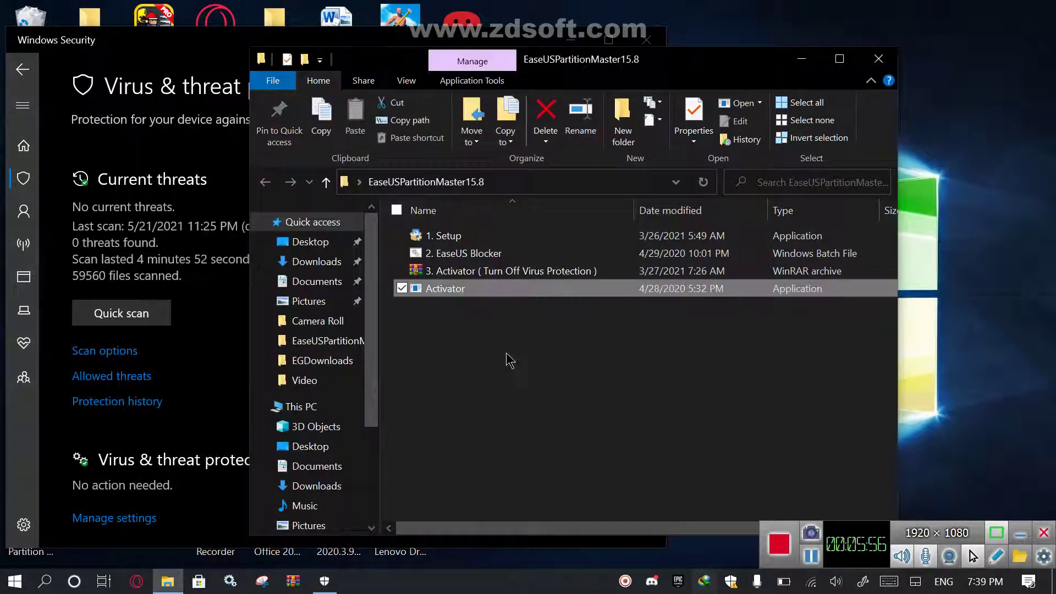
click(660, 438)
double_click(445, 288)
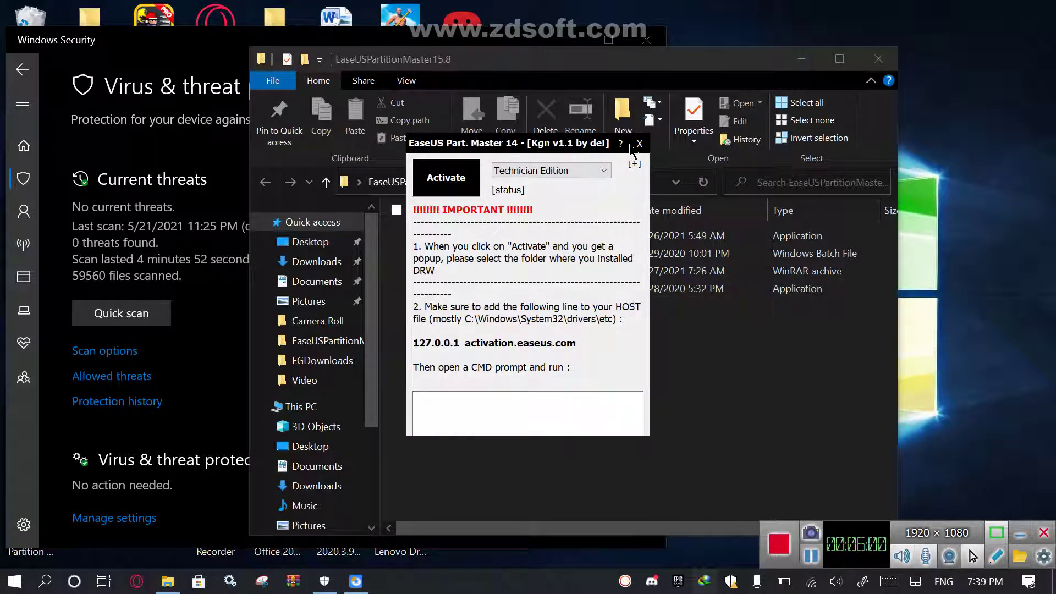
click(878, 58)
click(646, 40)
Choose Unlimited Edition and activate against the 3D Objects folder, which fails for missing EuCfg.bin.
mouse_move(575, 142)
mouse_down()
mouse_move(682, 230)
mouse_move(777, 145)
mouse_move(586, 83)
mouse_up()
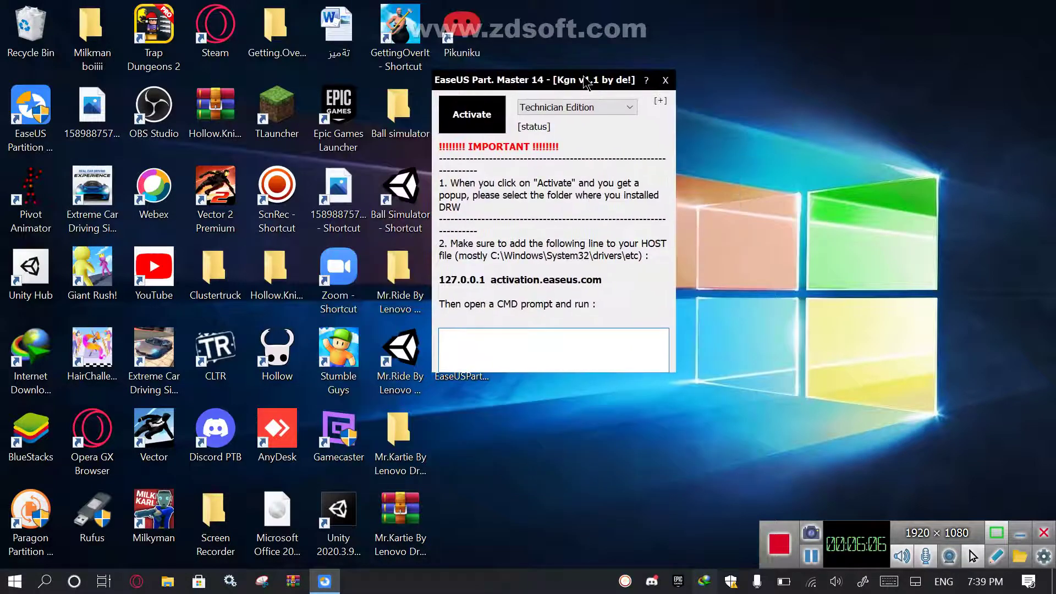
click(582, 107)
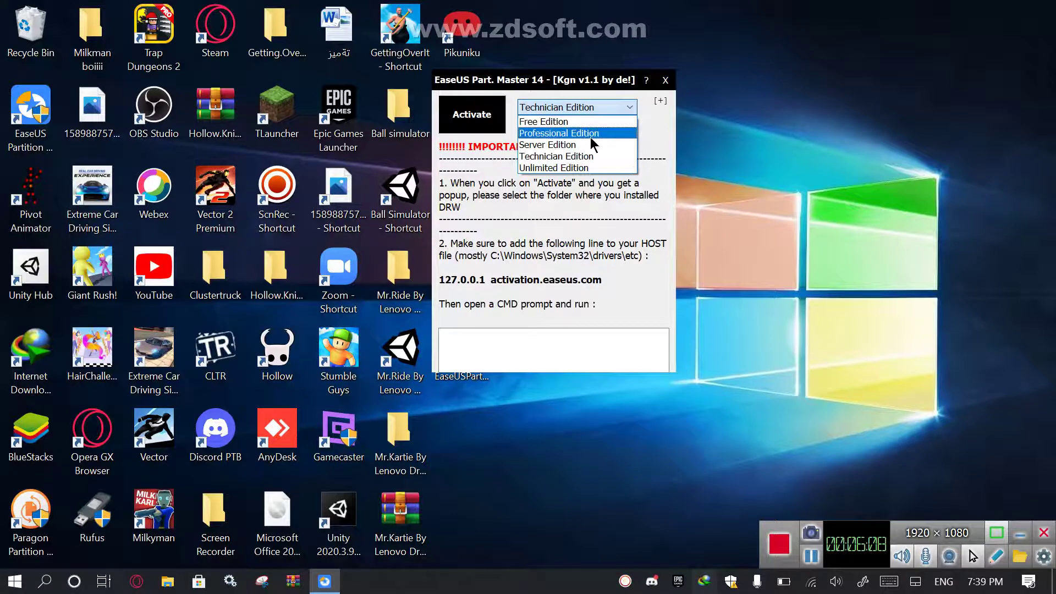
click(581, 167)
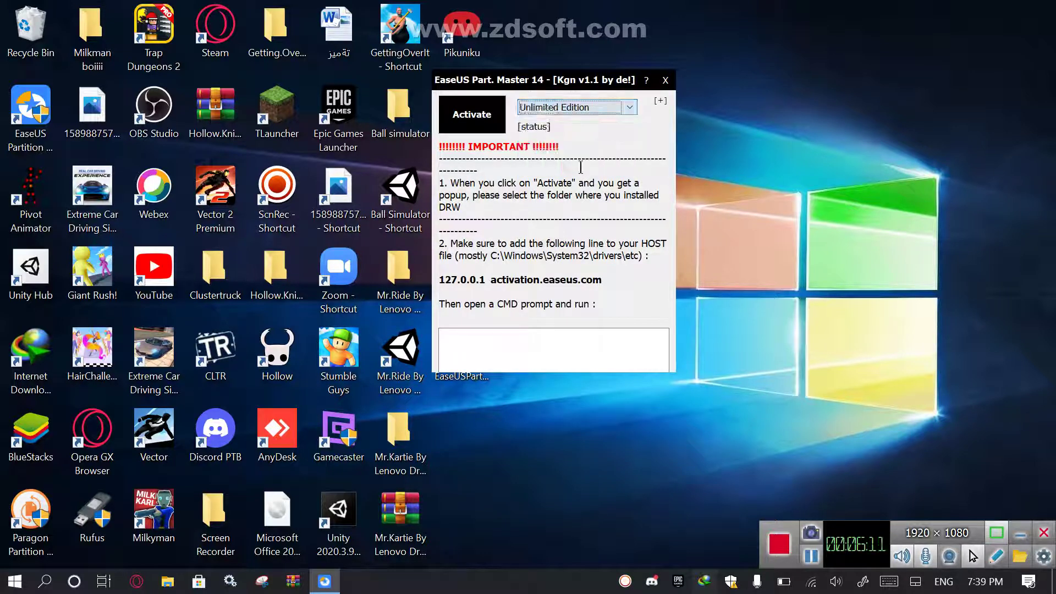
click(495, 123)
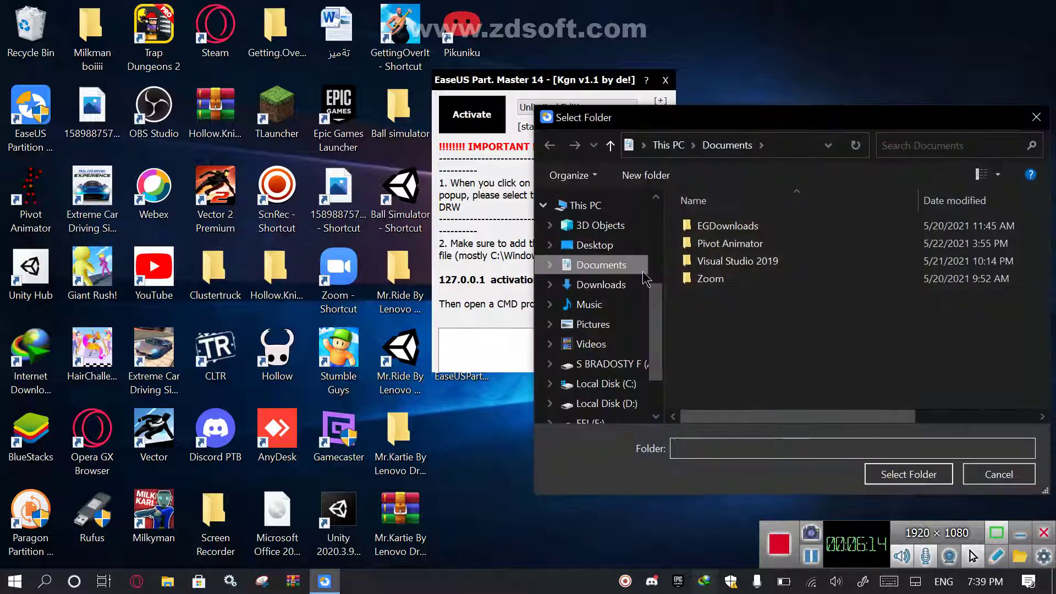
drag(781, 125, 535, 5)
drag(536, 5, 528, 59)
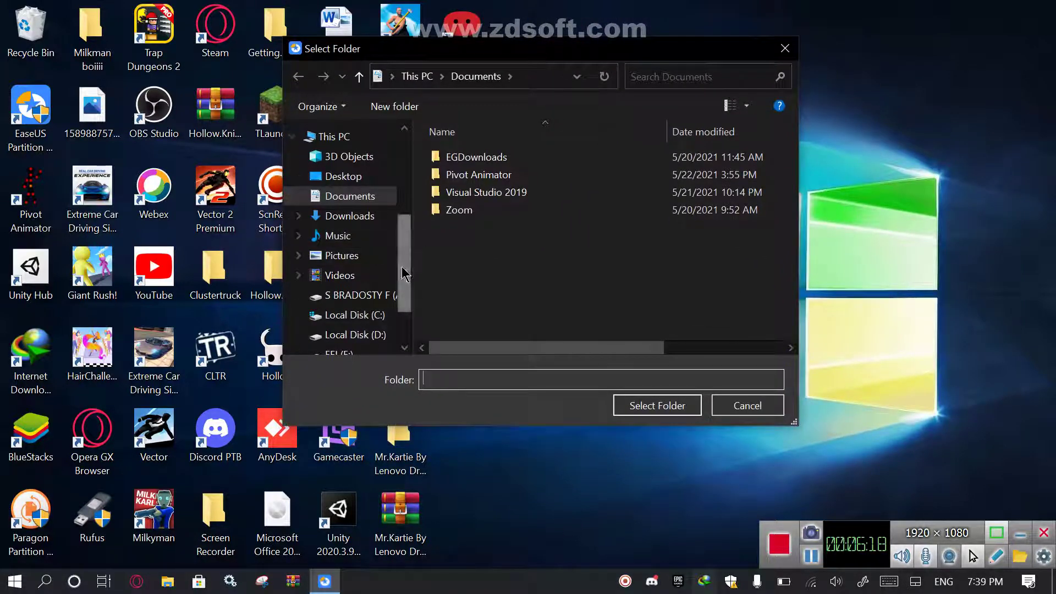
click(379, 157)
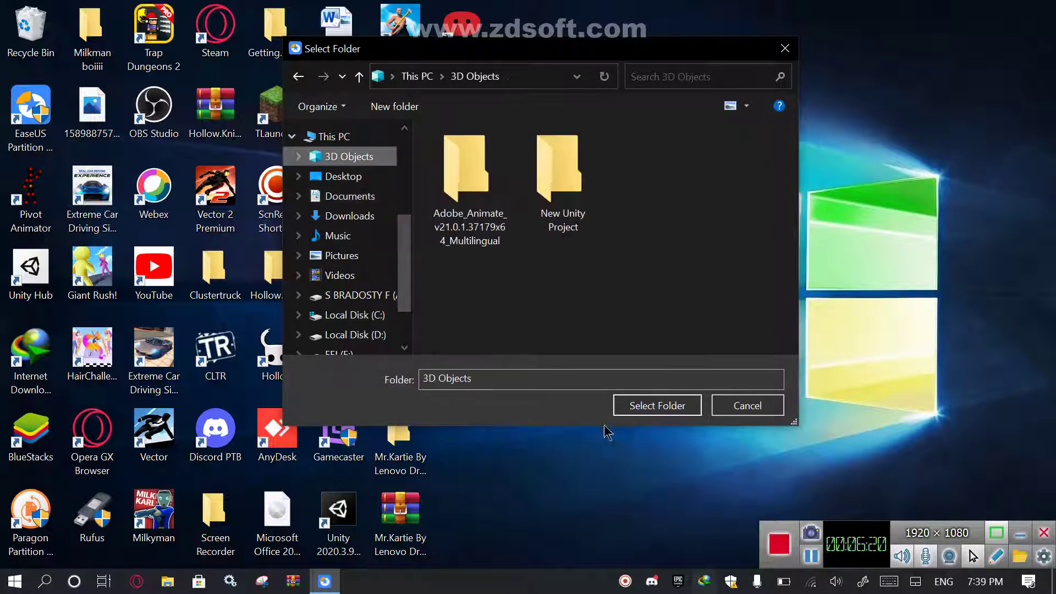
click(657, 405)
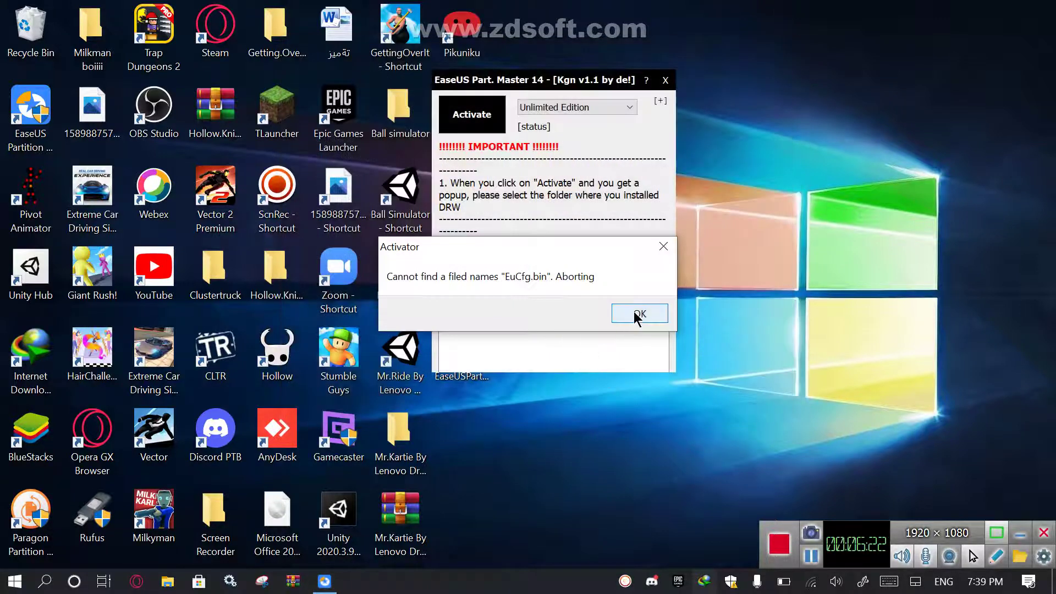
click(637, 316)
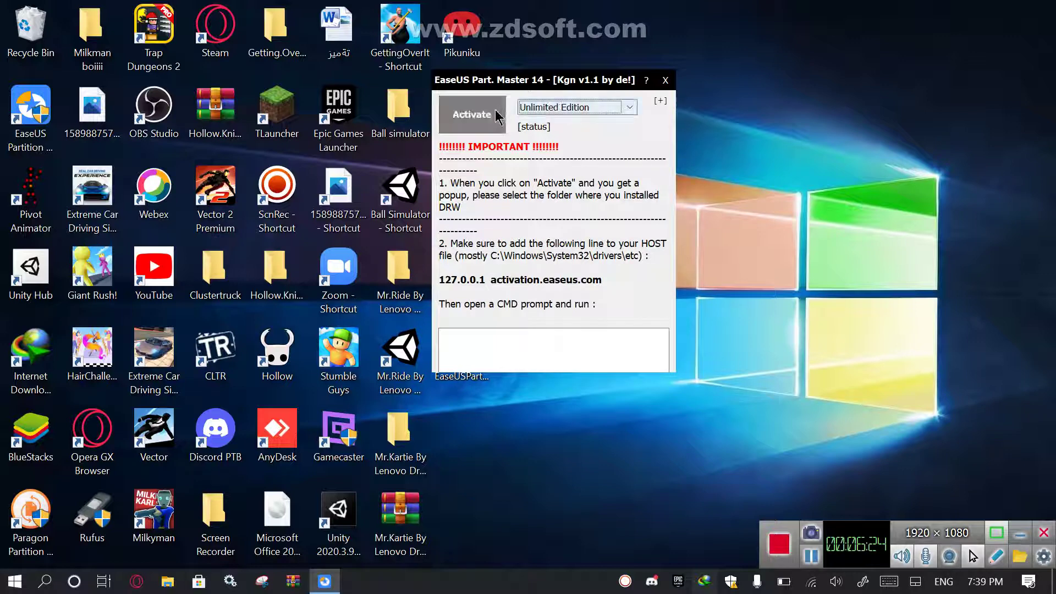
Retry activation with 3D Objects, then Pictures; both fail for missing EuCfg.bin.
click(468, 122)
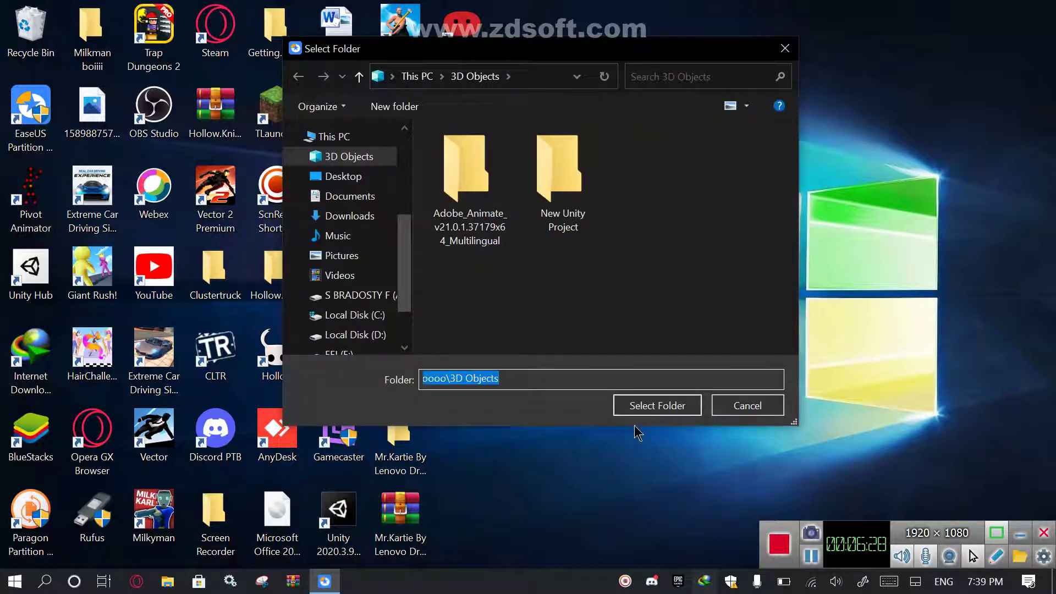
click(657, 407)
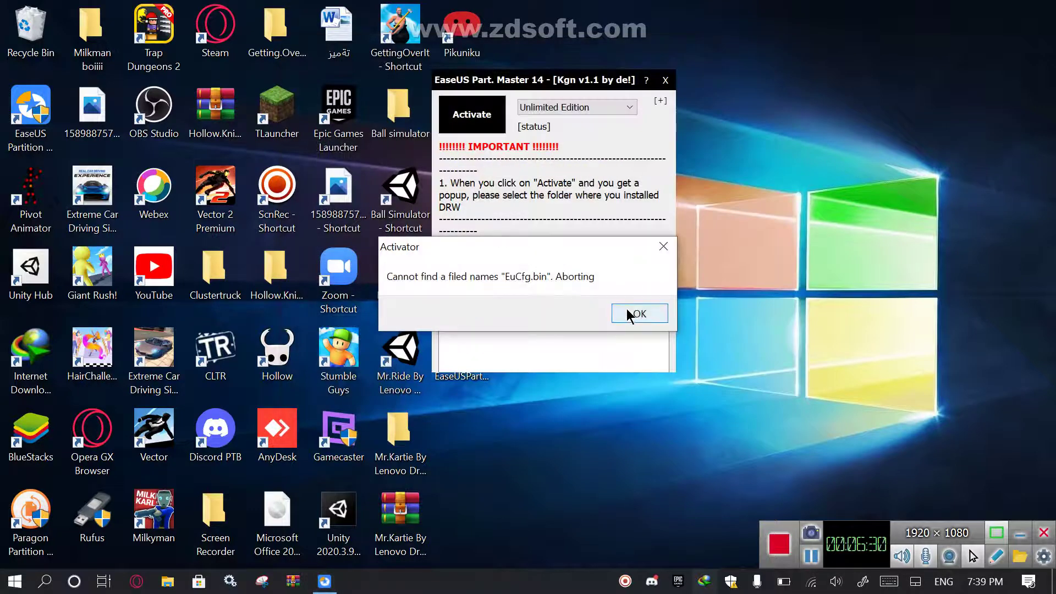
click(631, 314)
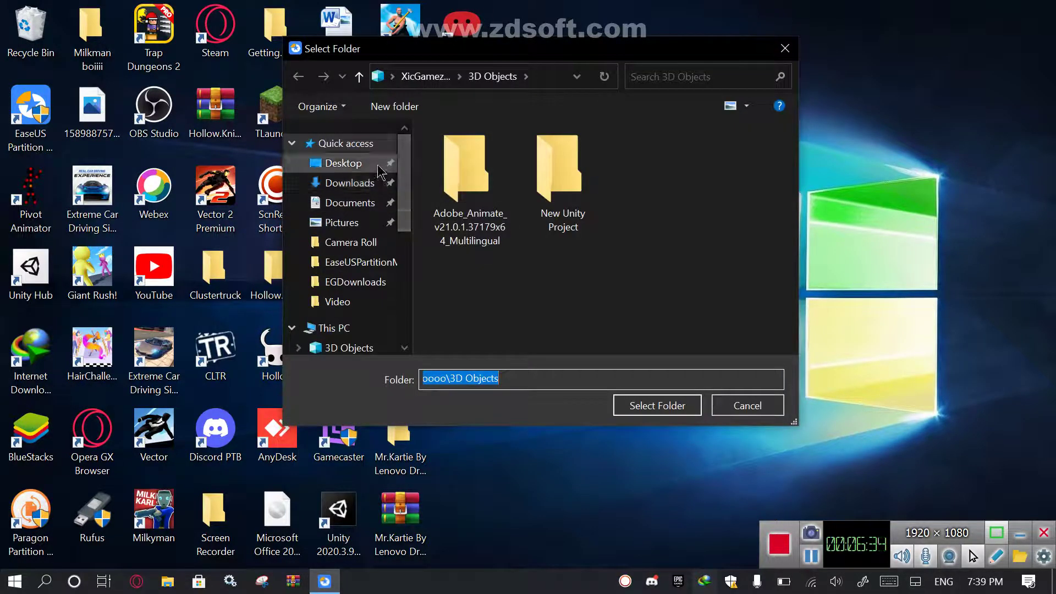
click(372, 229)
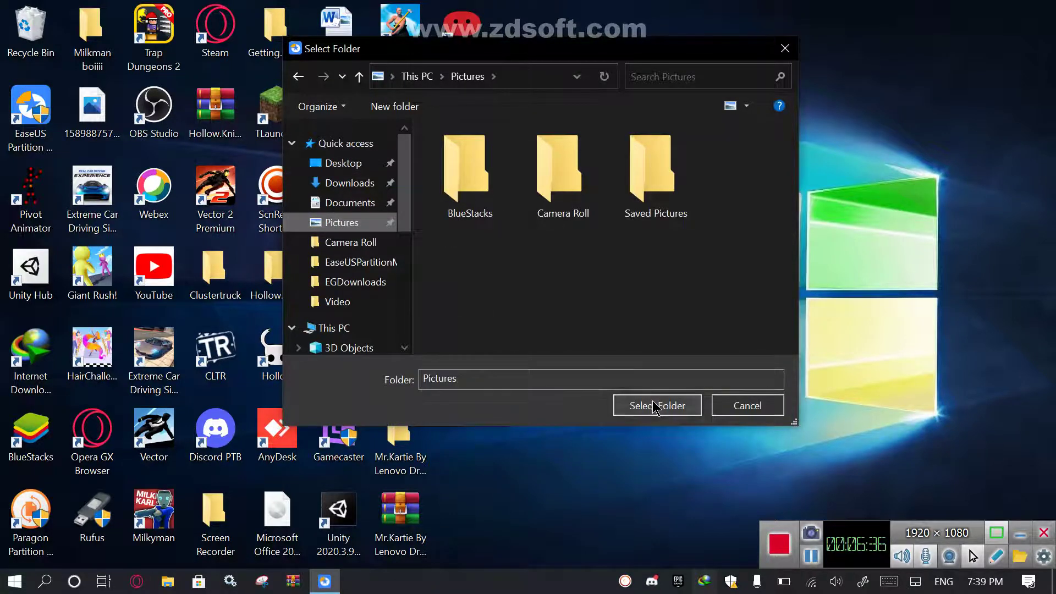
click(636, 403)
click(631, 316)
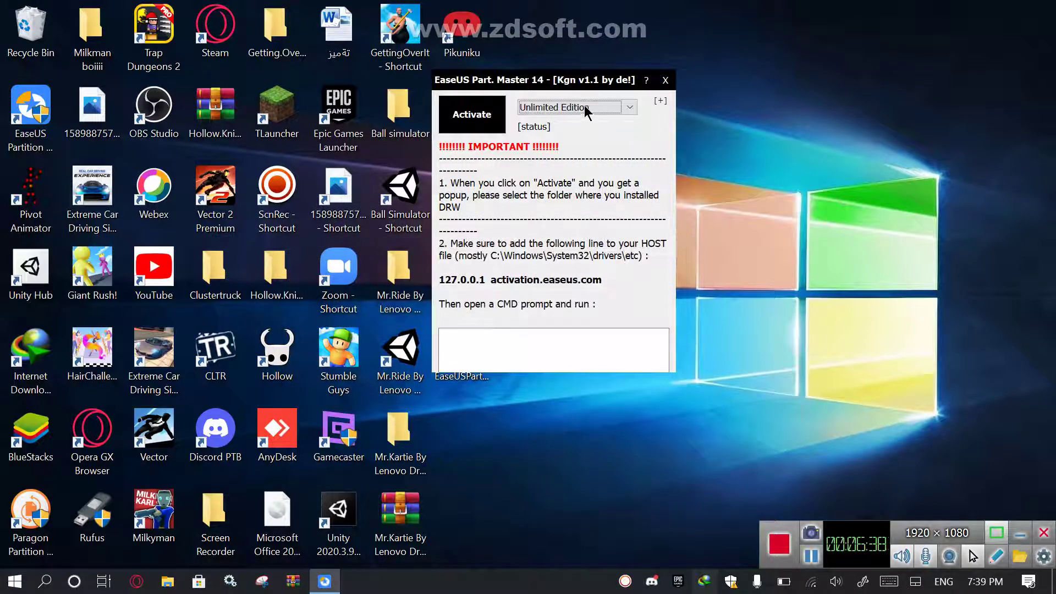
Switch to Professional Edition and retry with 3D Objects, again failing for missing EuCfg.bin.
click(585, 105)
click(582, 136)
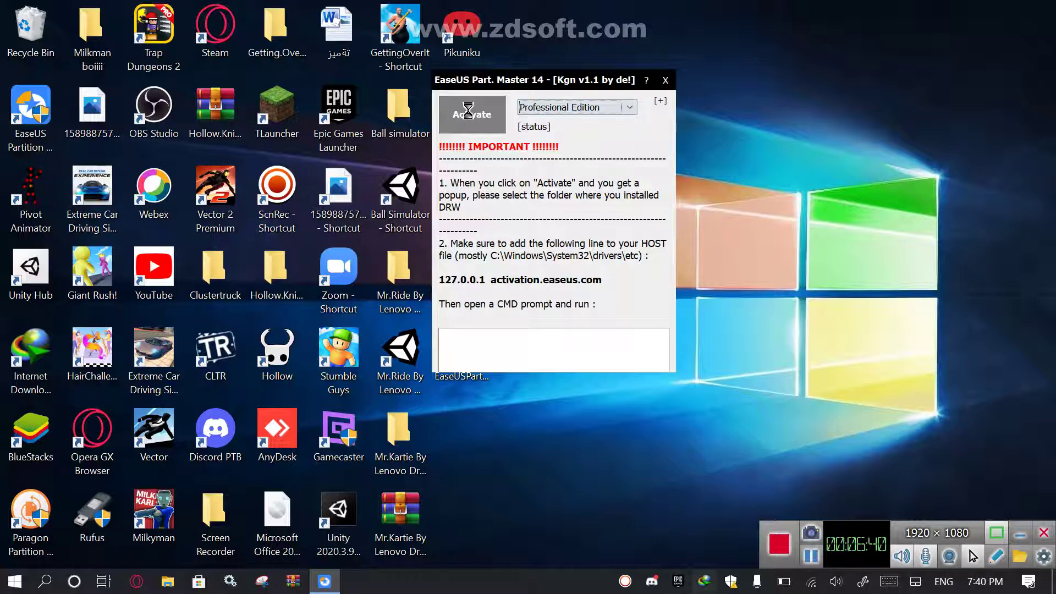
key(Tab)
key(Tab)
key(Tab)
key(Up)
key(Up)
key(Up)
key(Up)
key(Up)
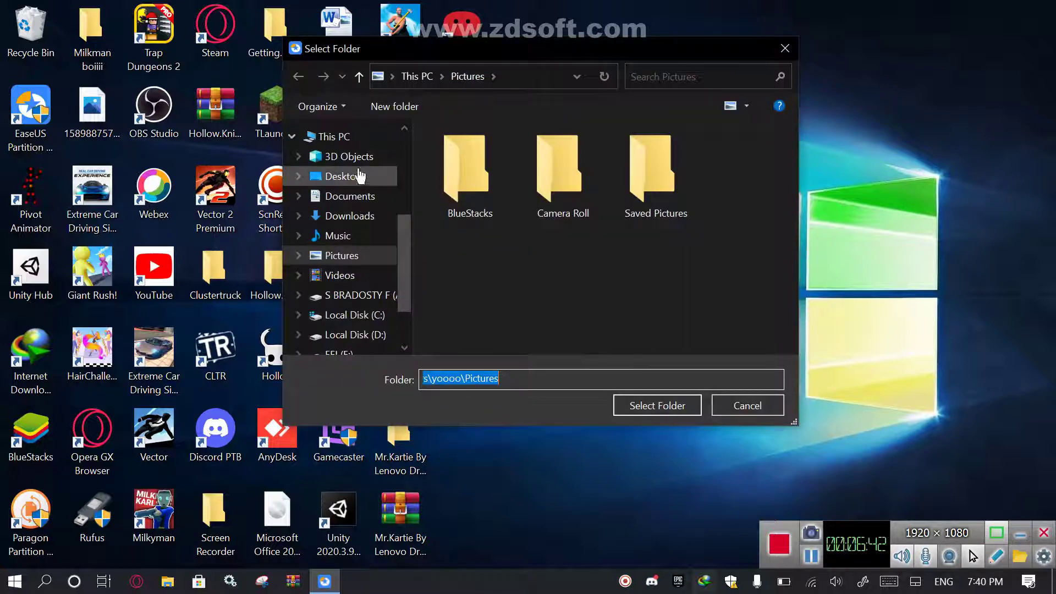
click(655, 407)
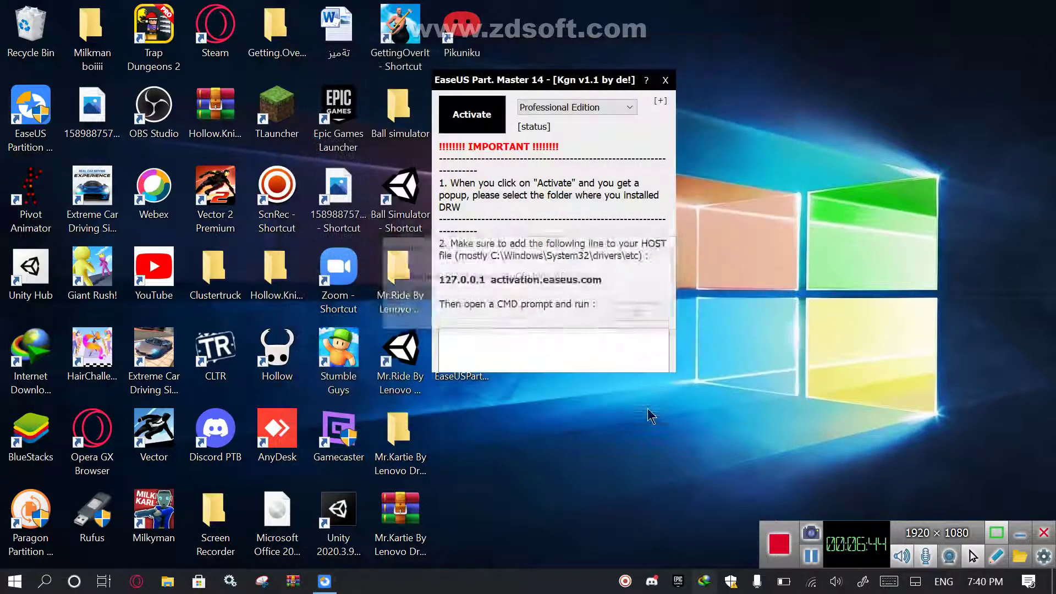
click(636, 316)
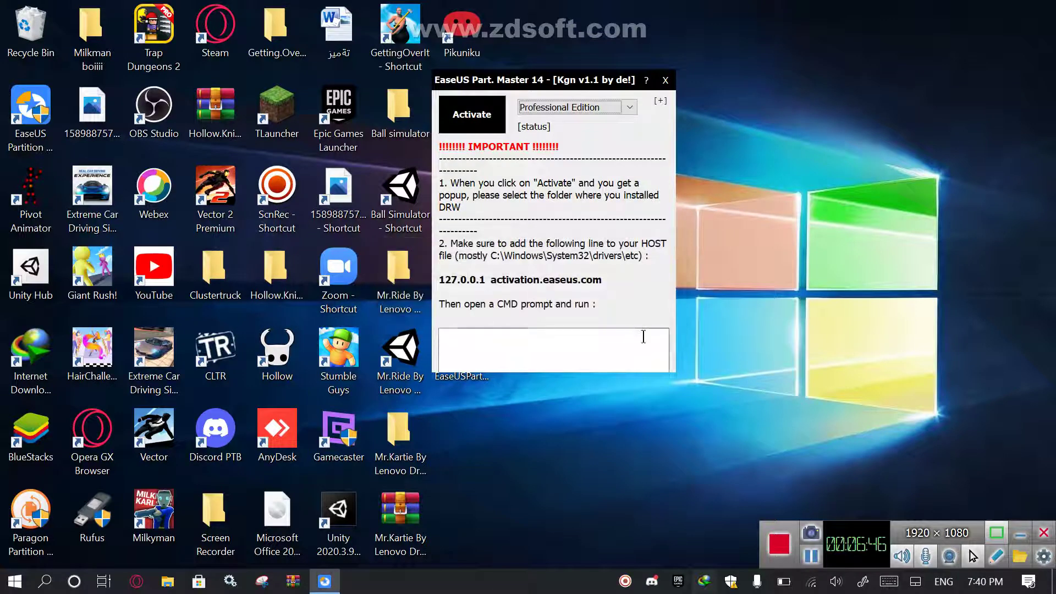
Pick Unlimited Edition, start activation and browse into C:\Program Files (x86).
click(812, 557)
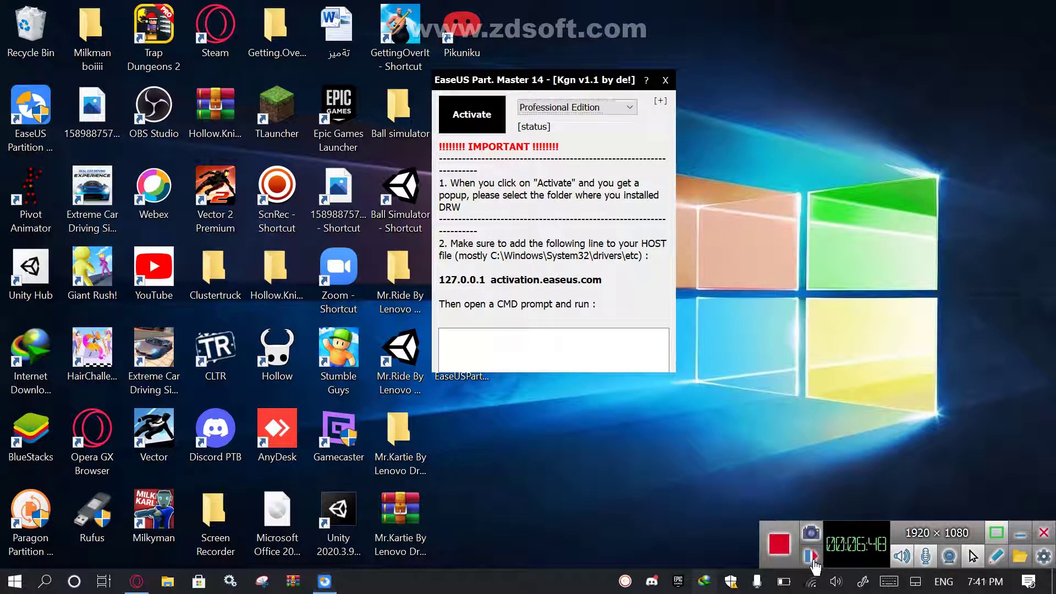
click(583, 107)
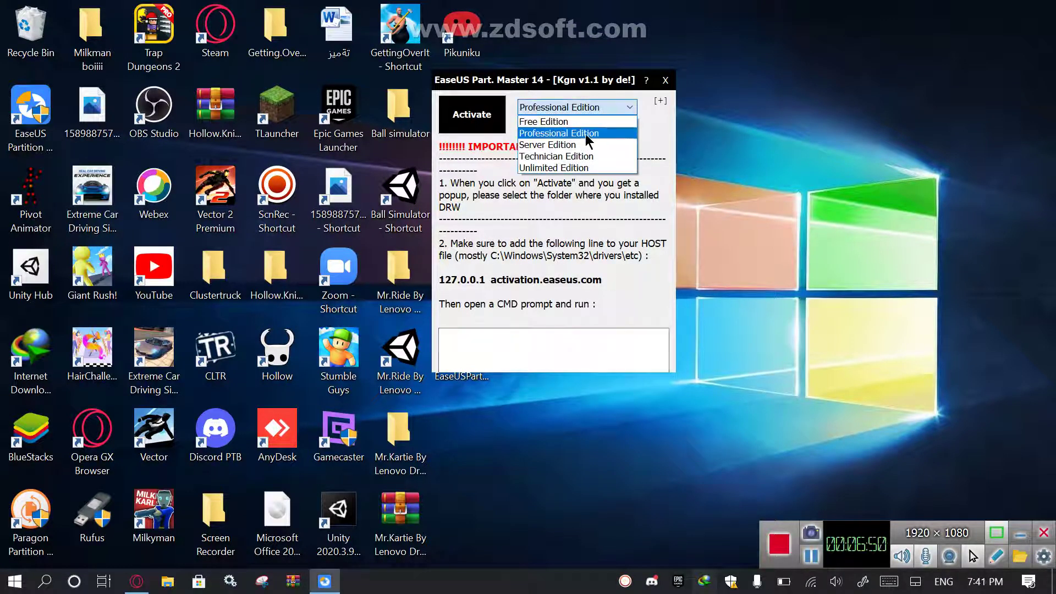
click(587, 168)
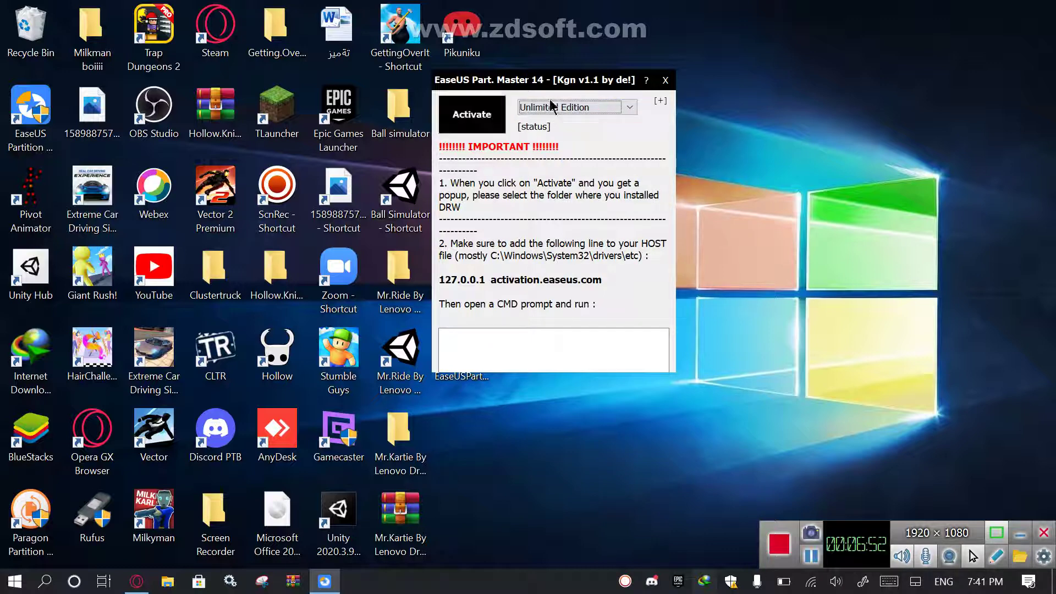
click(479, 116)
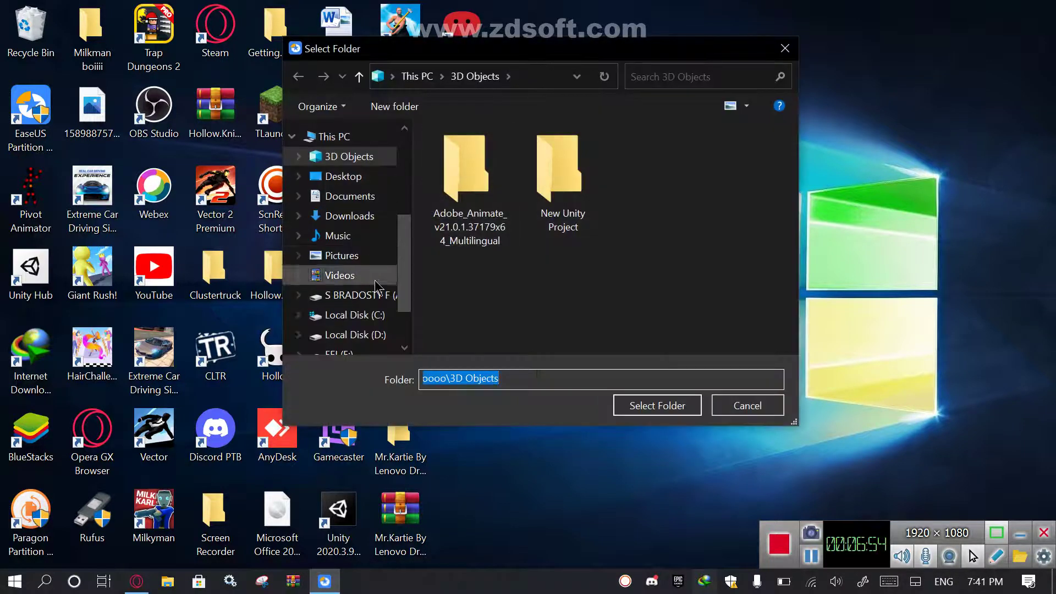
click(355, 315)
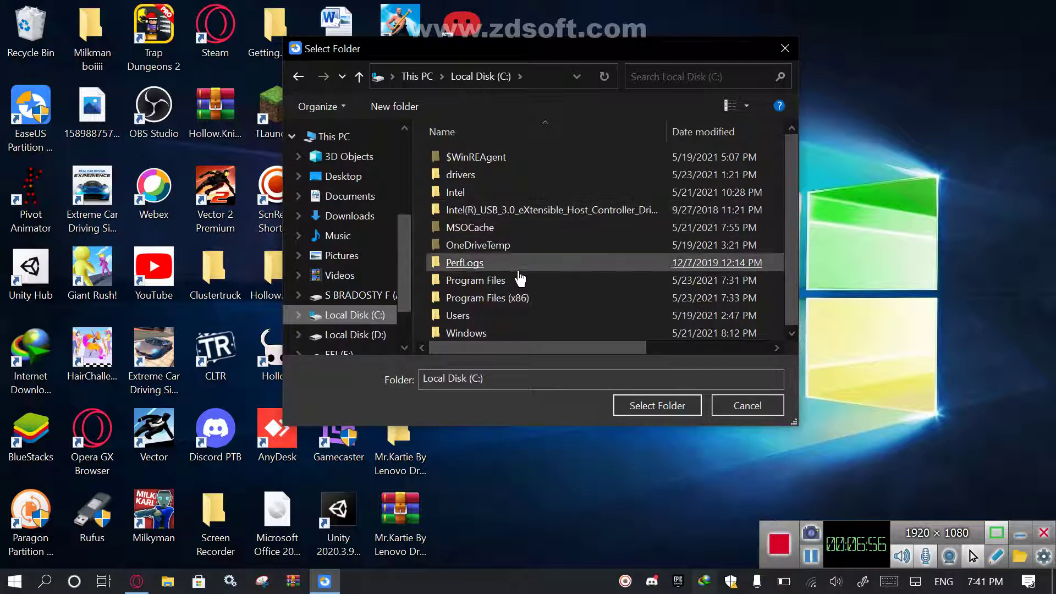
double_click(489, 297)
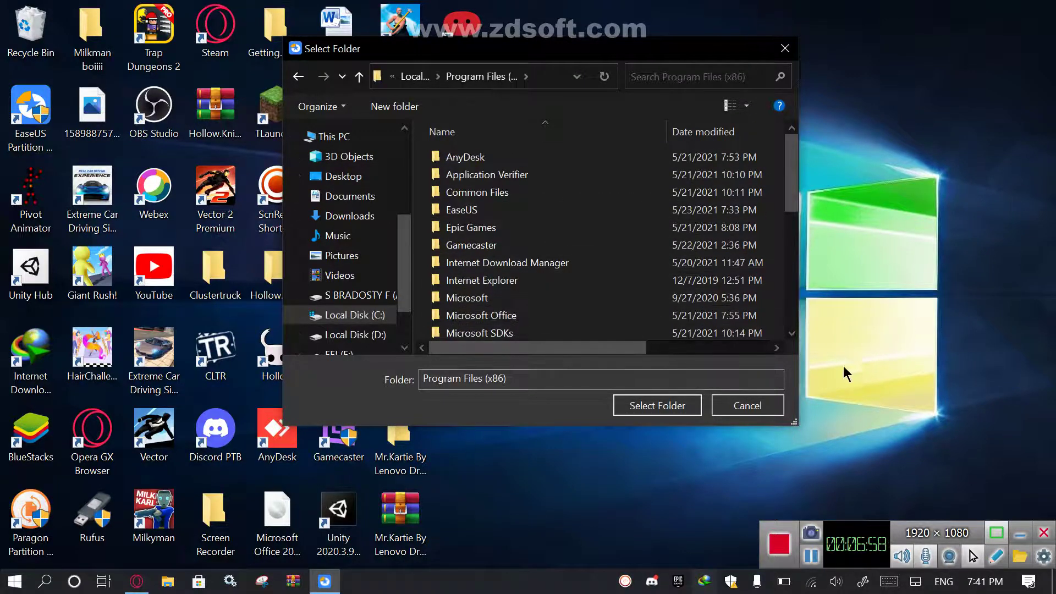
Enlarge the folder picker and navigate into EaseUS\EaseUS Partition Master 15.8\bin.
drag(796, 421, 1052, 567)
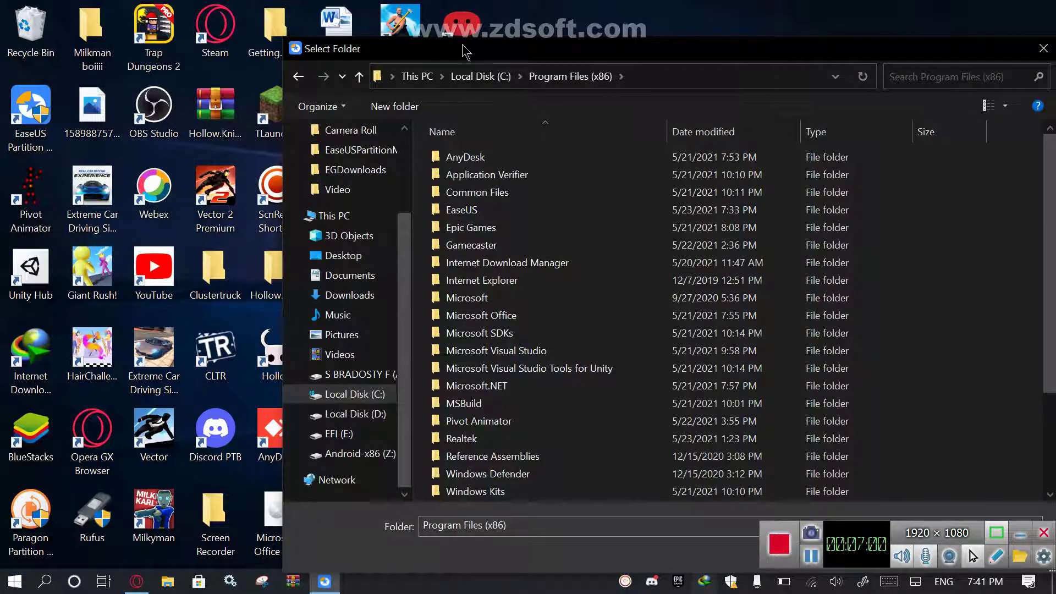
drag(282, 38, 7, 4)
click(238, 176)
double_click(238, 174)
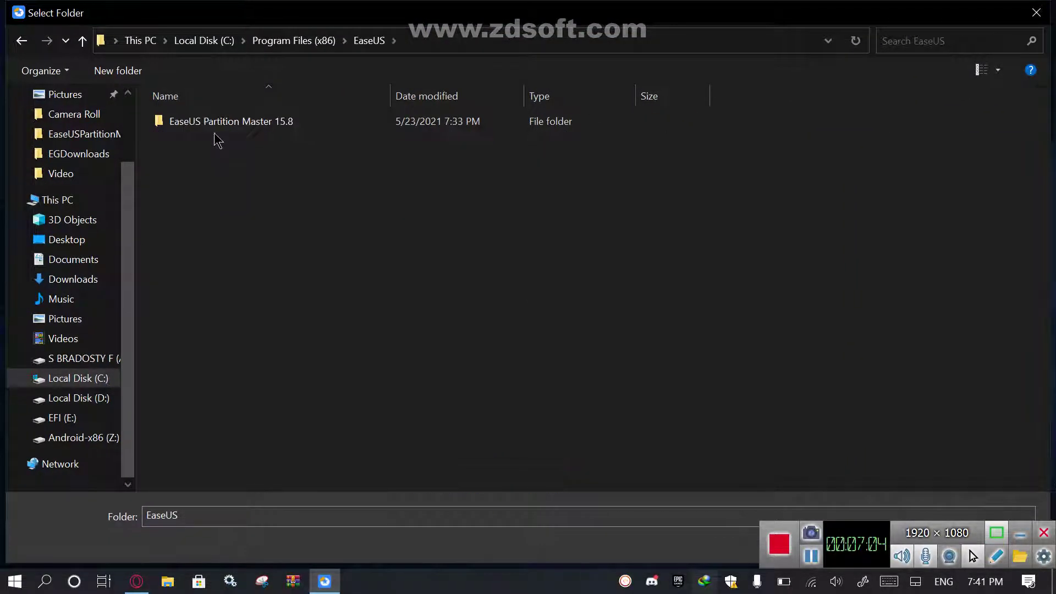
click(217, 122)
double_click(217, 122)
click(231, 122)
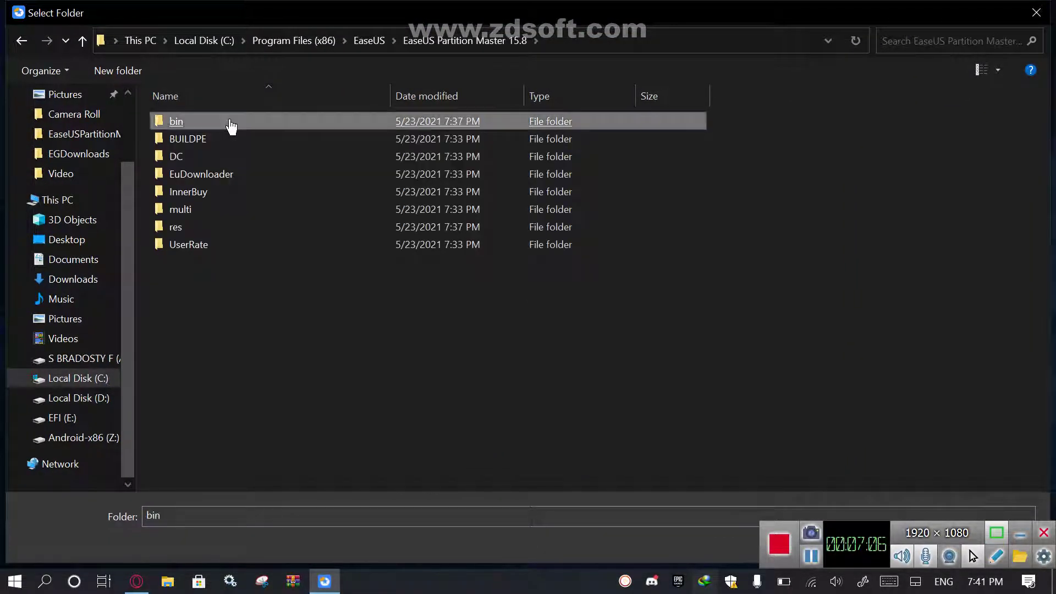
double_click(231, 122)
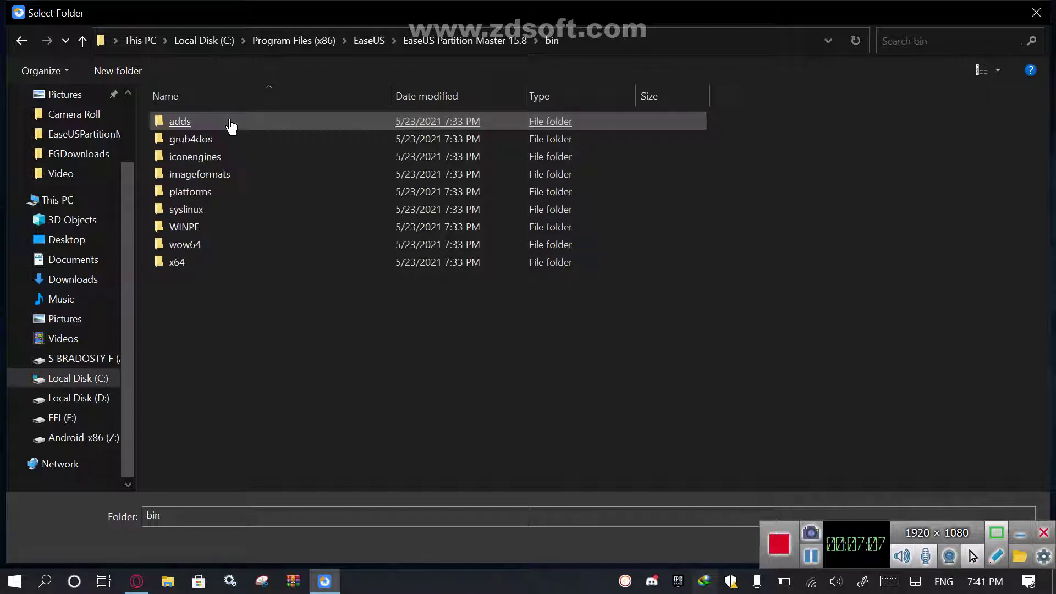
Submit the bin folder and dismiss the missing EuCfg.bin error.
double_click(209, 263)
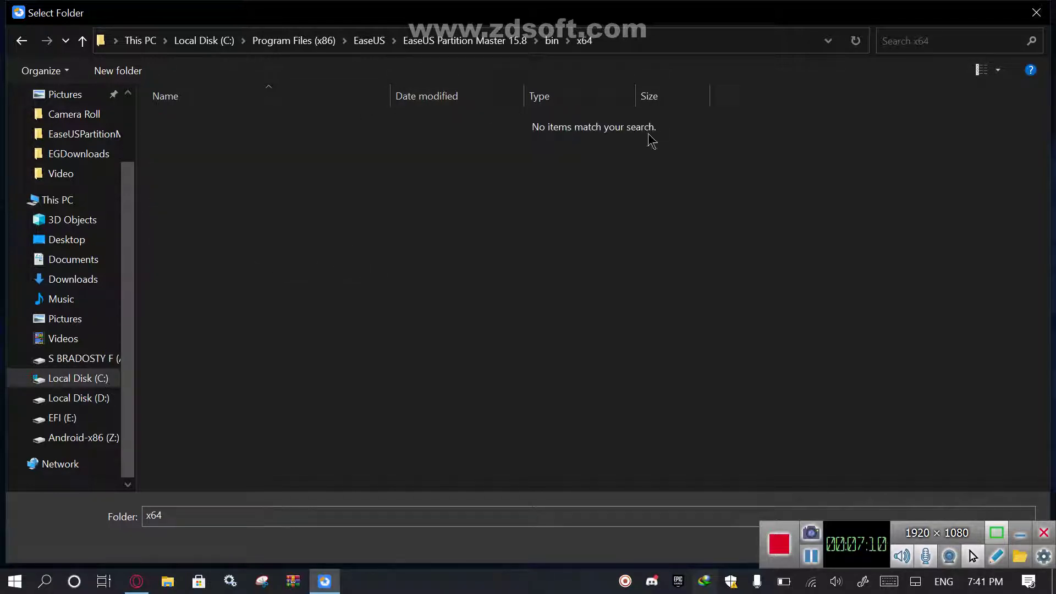
click(551, 41)
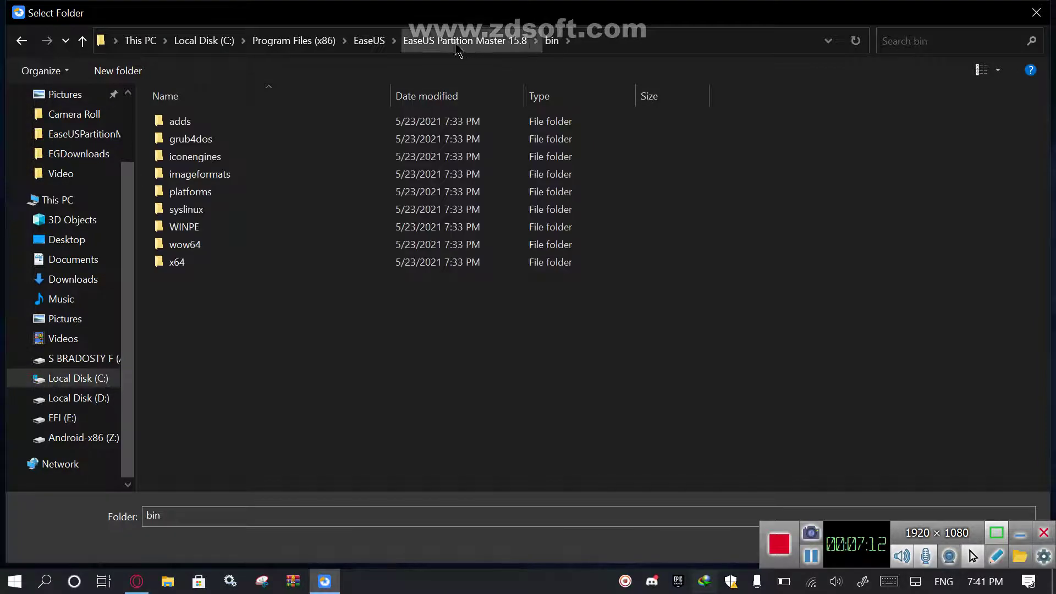
click(915, 581)
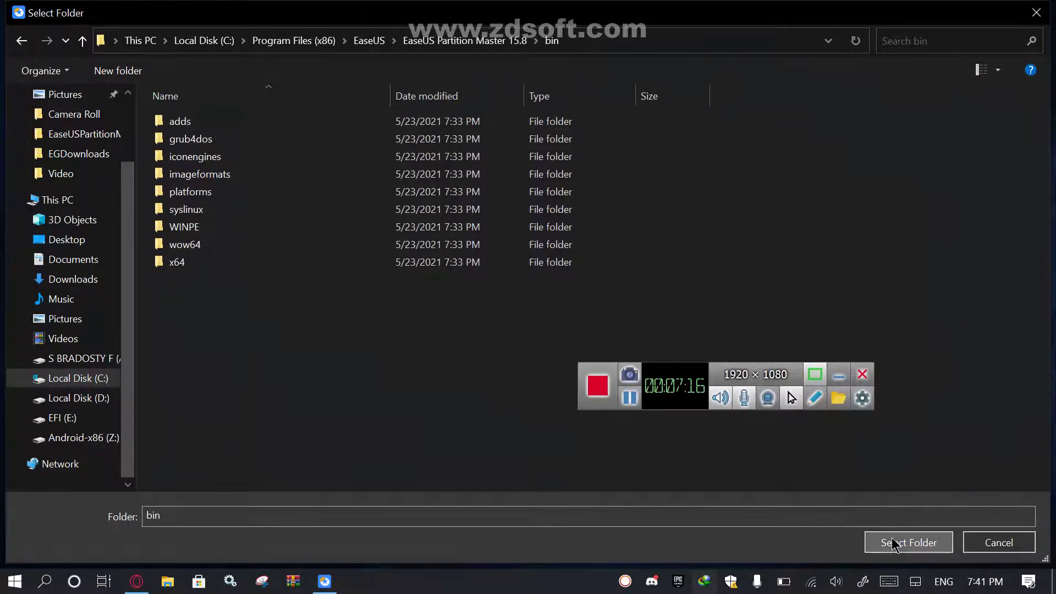
click(893, 542)
click(638, 314)
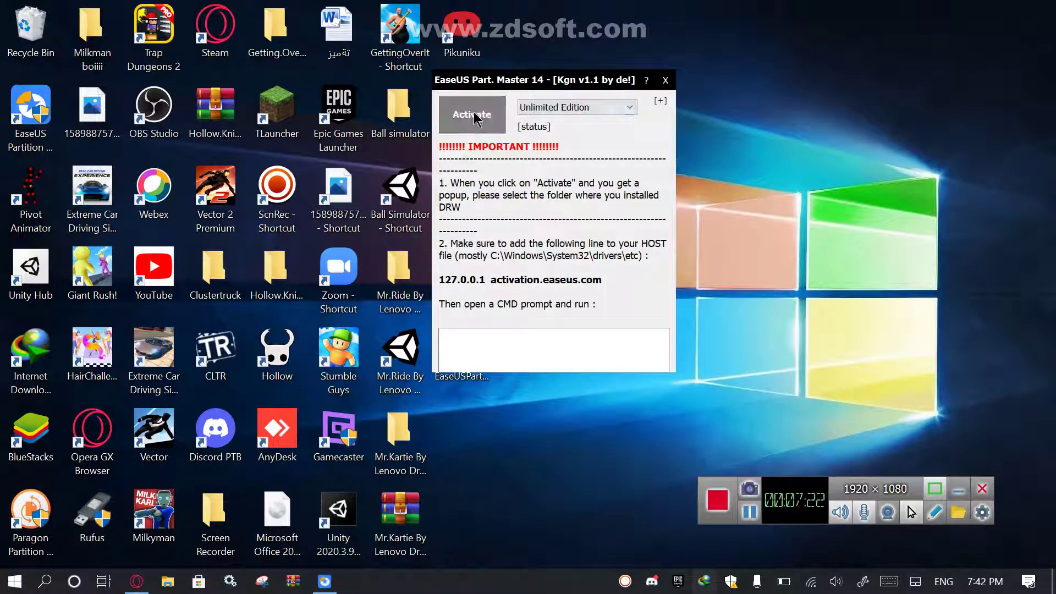
Activate Unlimited Edition against the EaseUS Partition Master 15.8 install folder, then close the keygen.
click(550, 108)
click(548, 168)
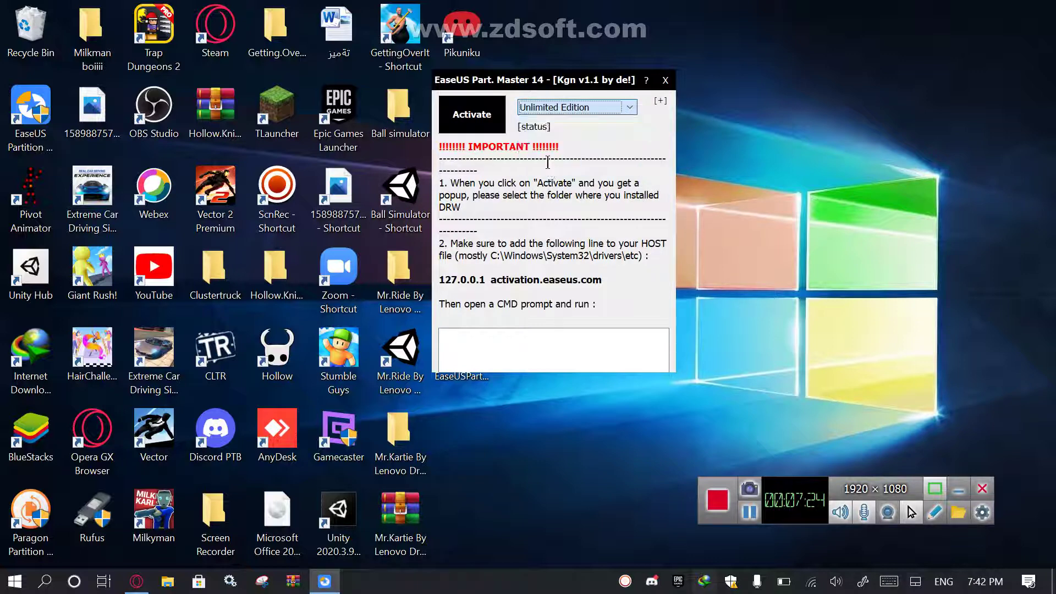
click(477, 115)
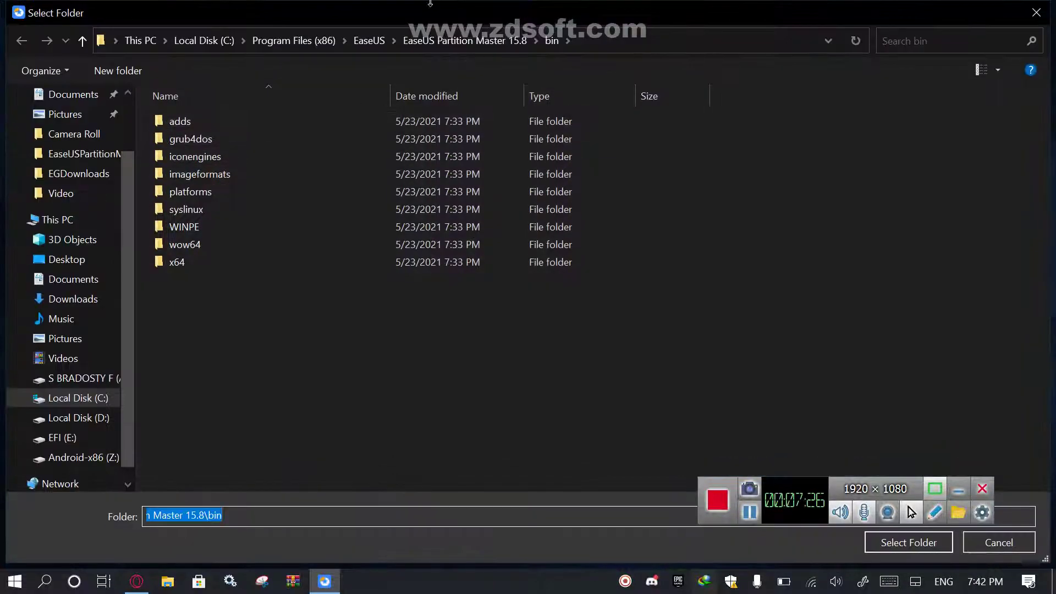
click(465, 40)
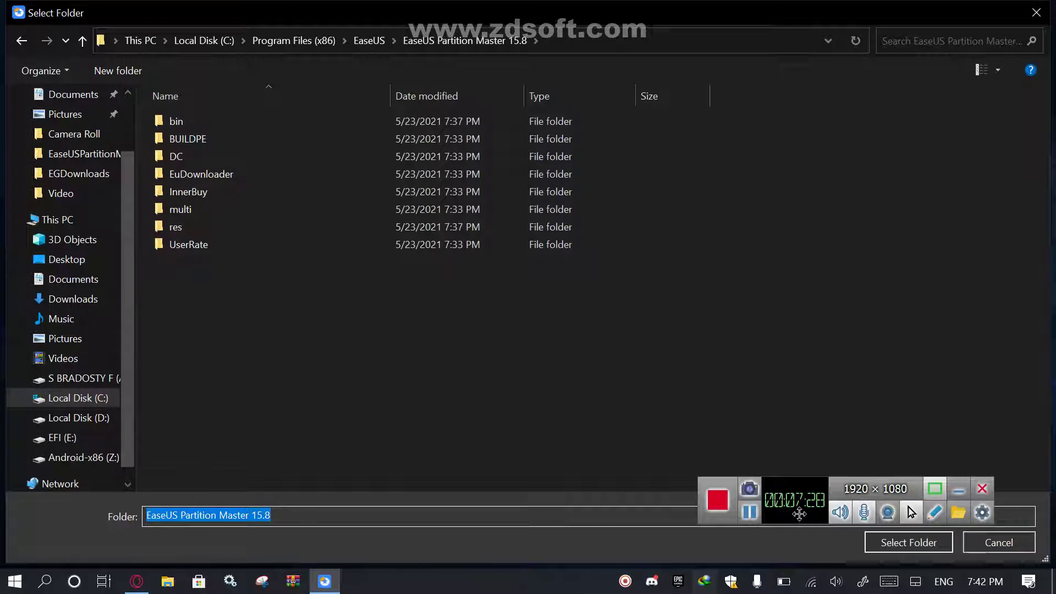
drag(799, 513, 783, 439)
click(835, 509)
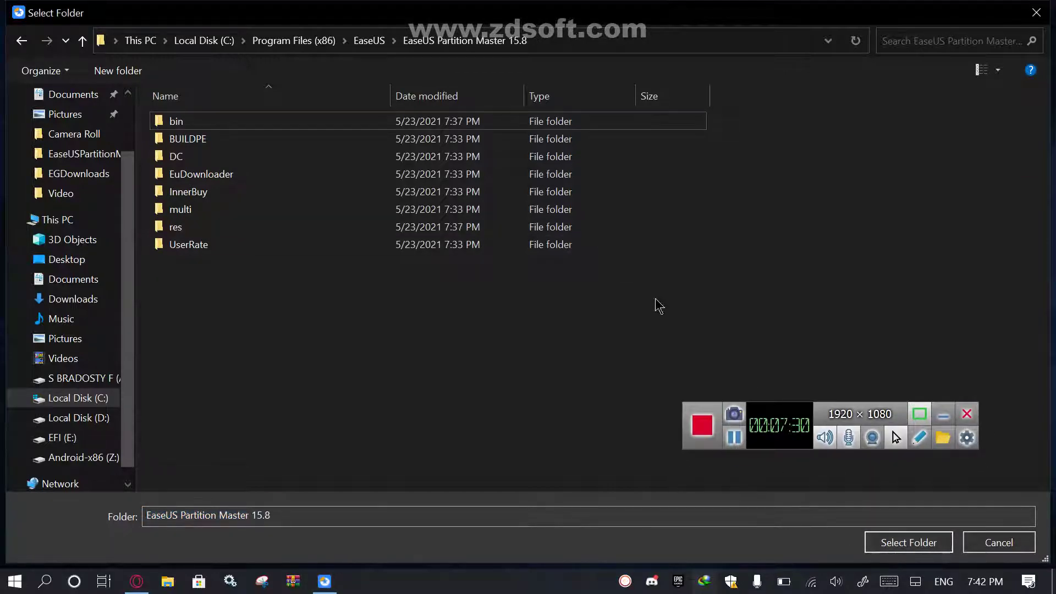
click(908, 542)
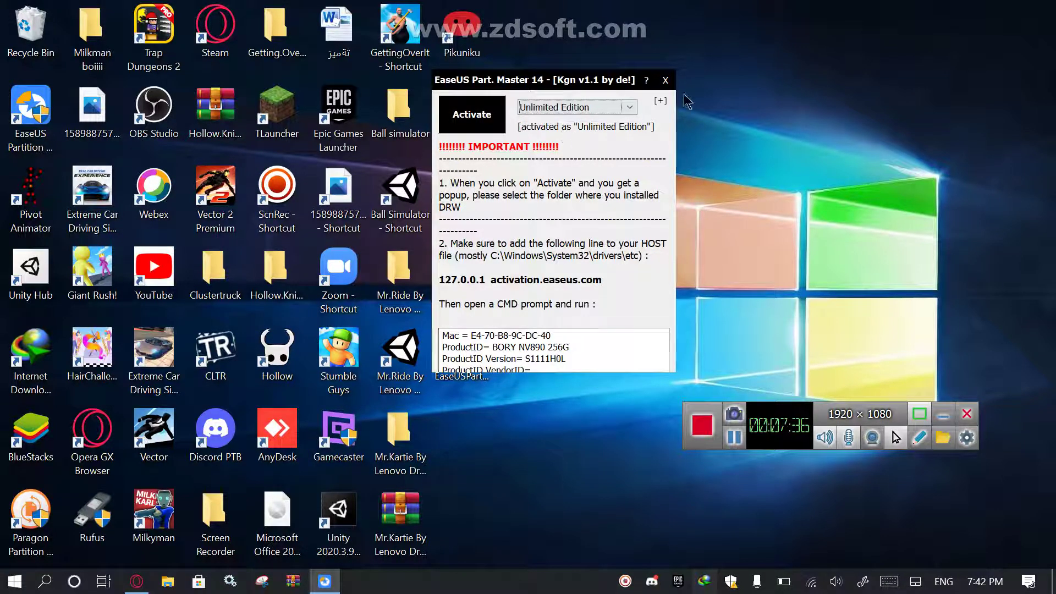
click(668, 81)
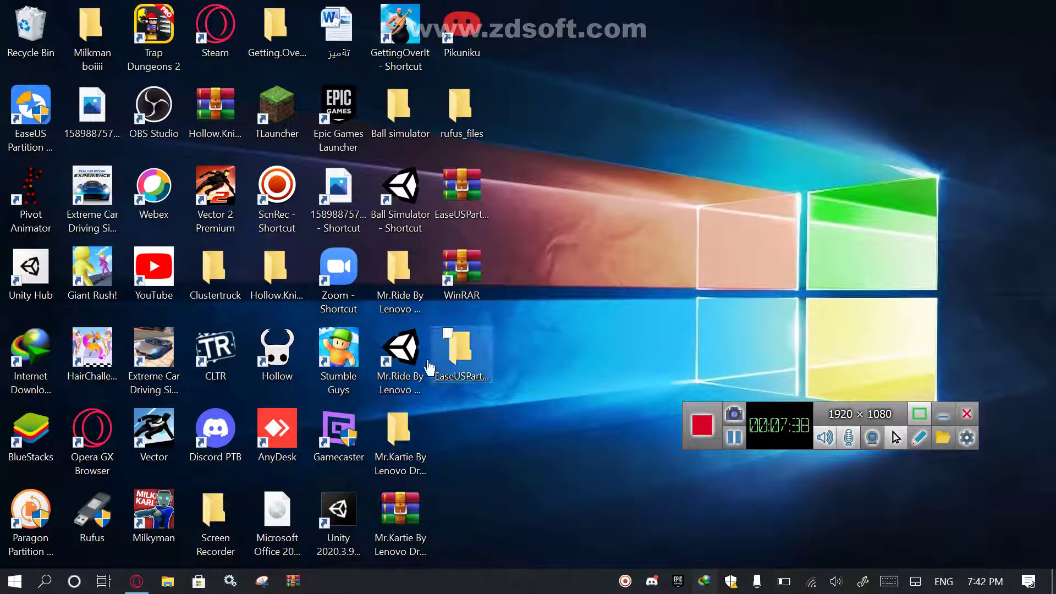
Launch EaseUS Partition Master from the desktop icon, then review and close the Windows Security overview.
double_click(36, 138)
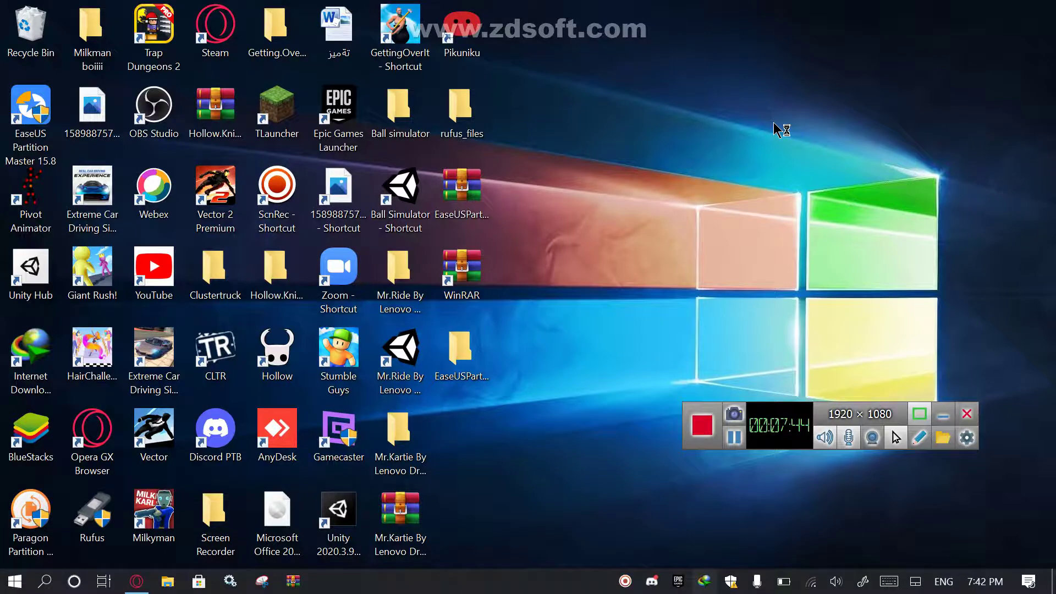
click(730, 581)
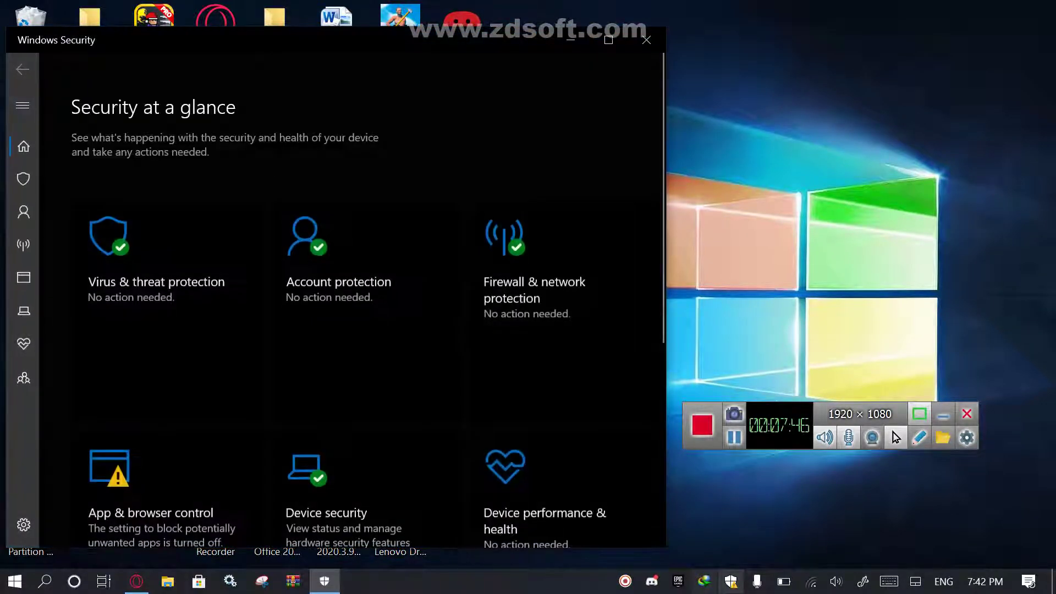
scroll(330, 302, down, 5)
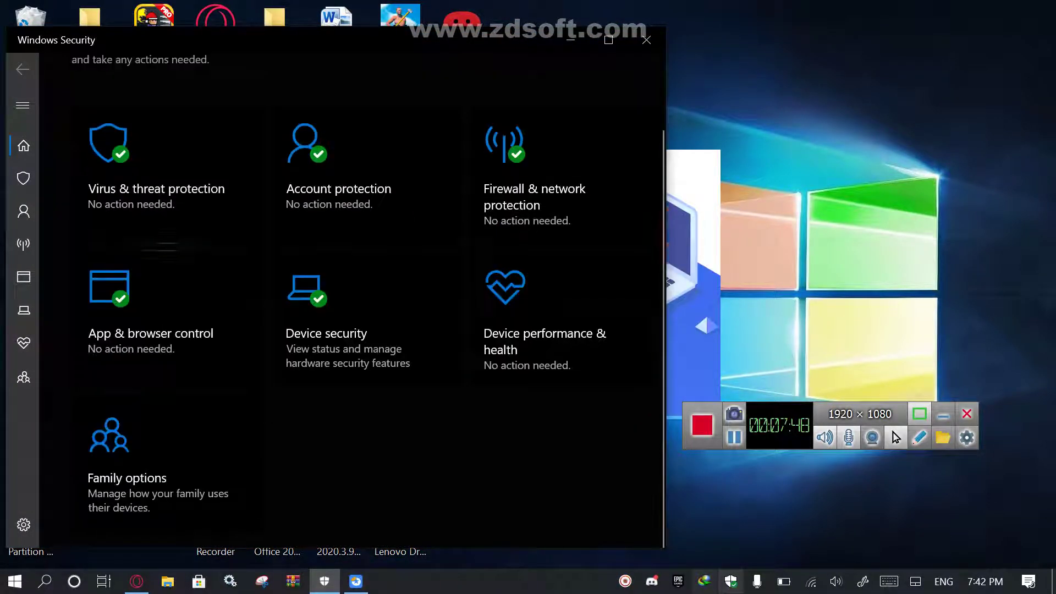
key(alt+F4)
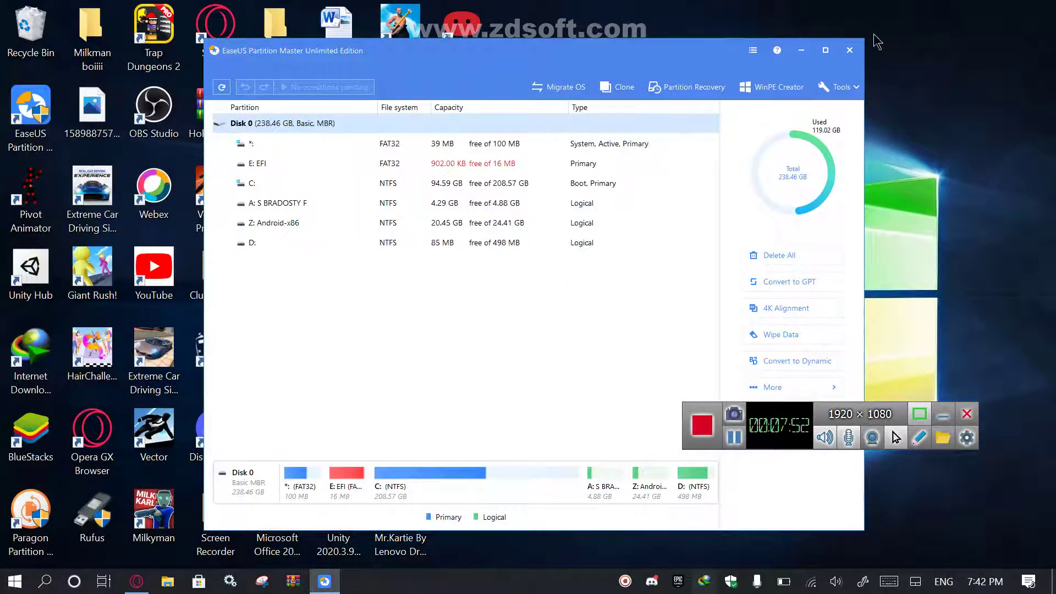
Maximize EaseUS Partition Master, view Settings without changes, and select the 208.57 GB C: partition.
click(825, 50)
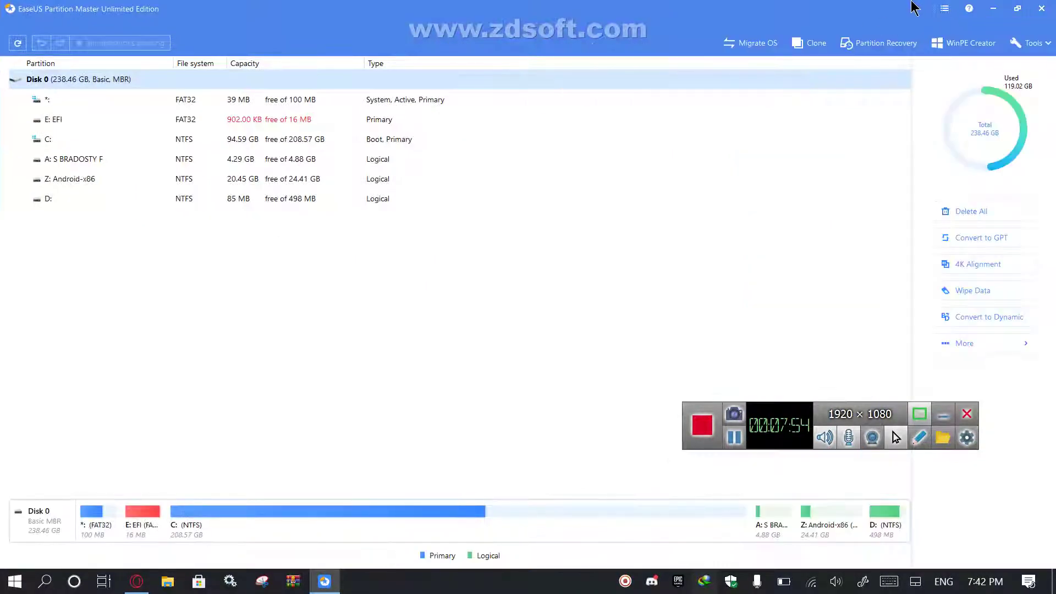
click(944, 10)
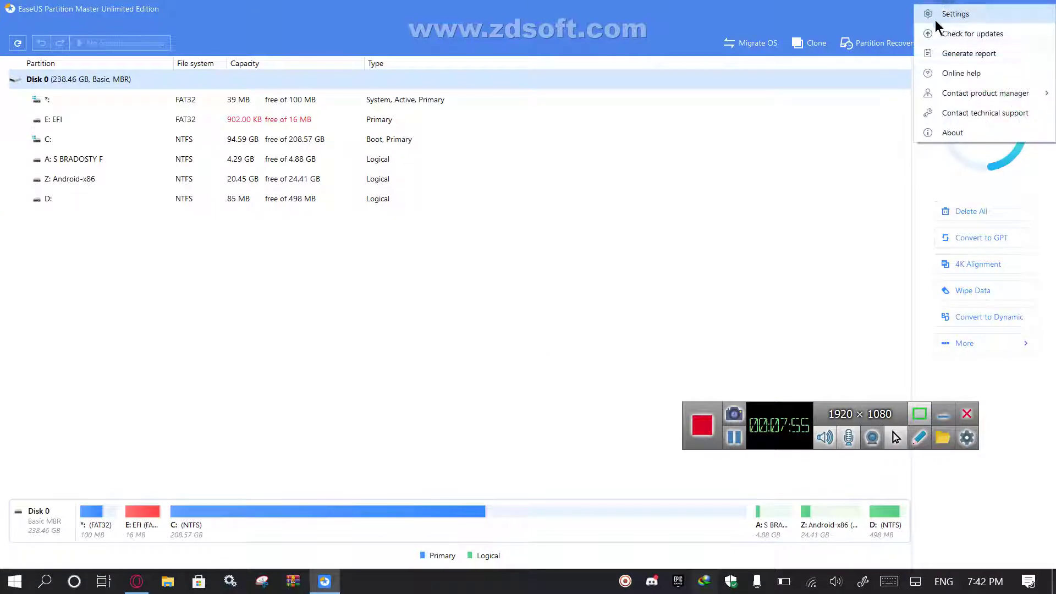
click(980, 22)
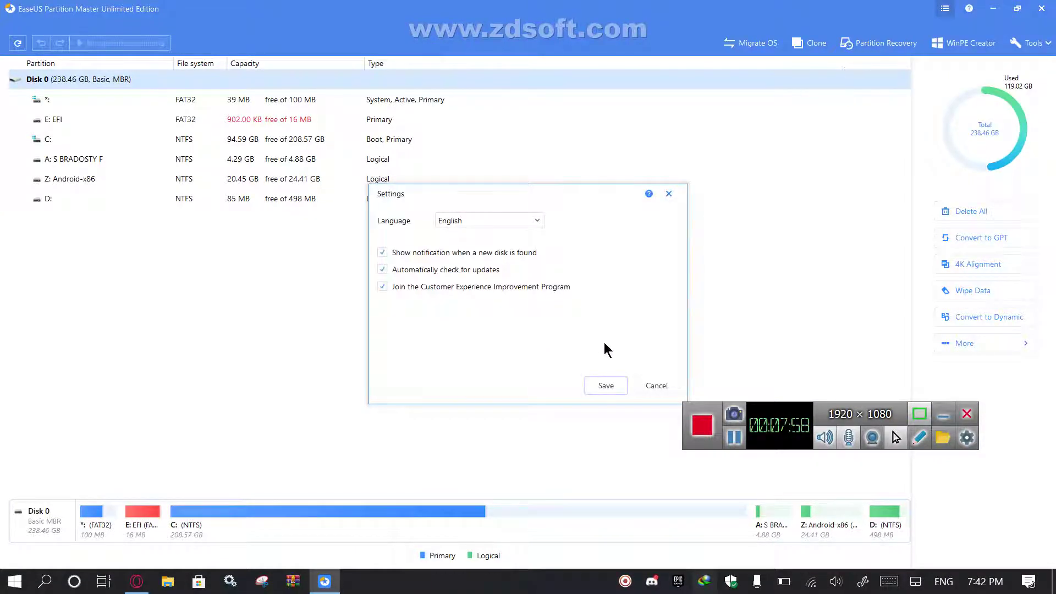
click(650, 386)
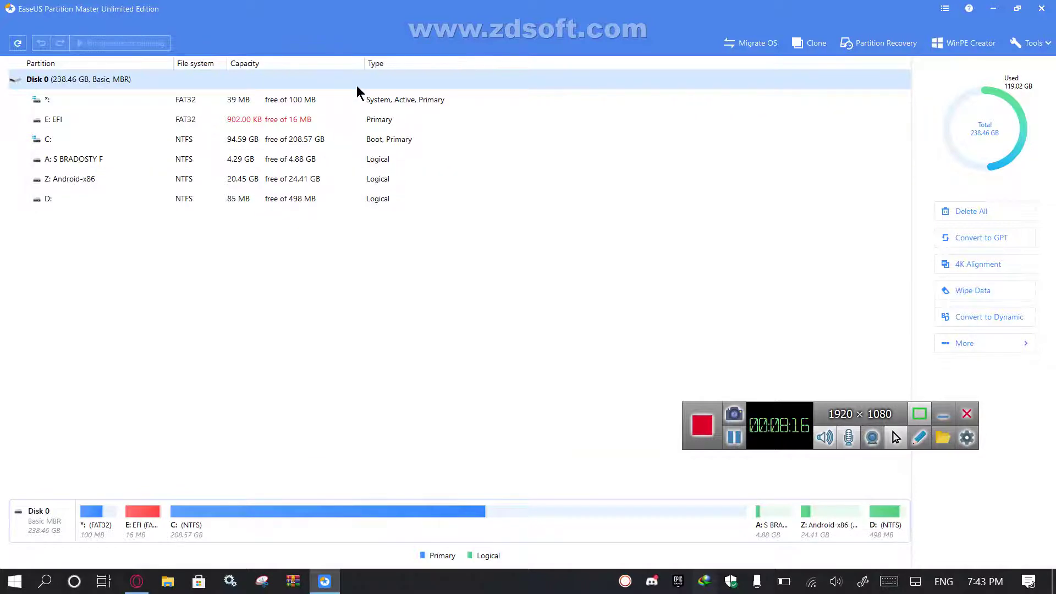
click(172, 144)
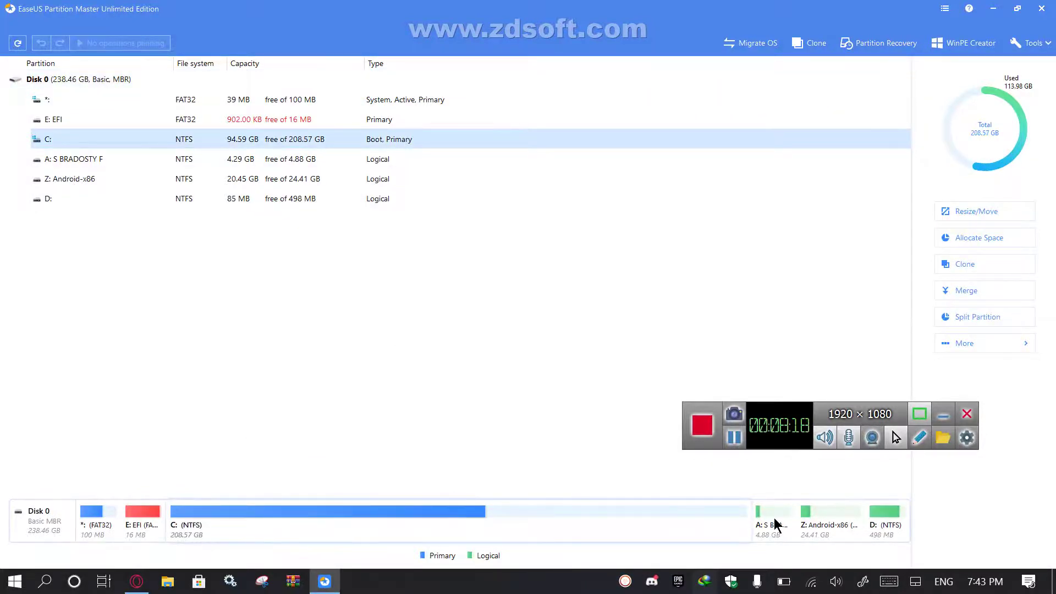